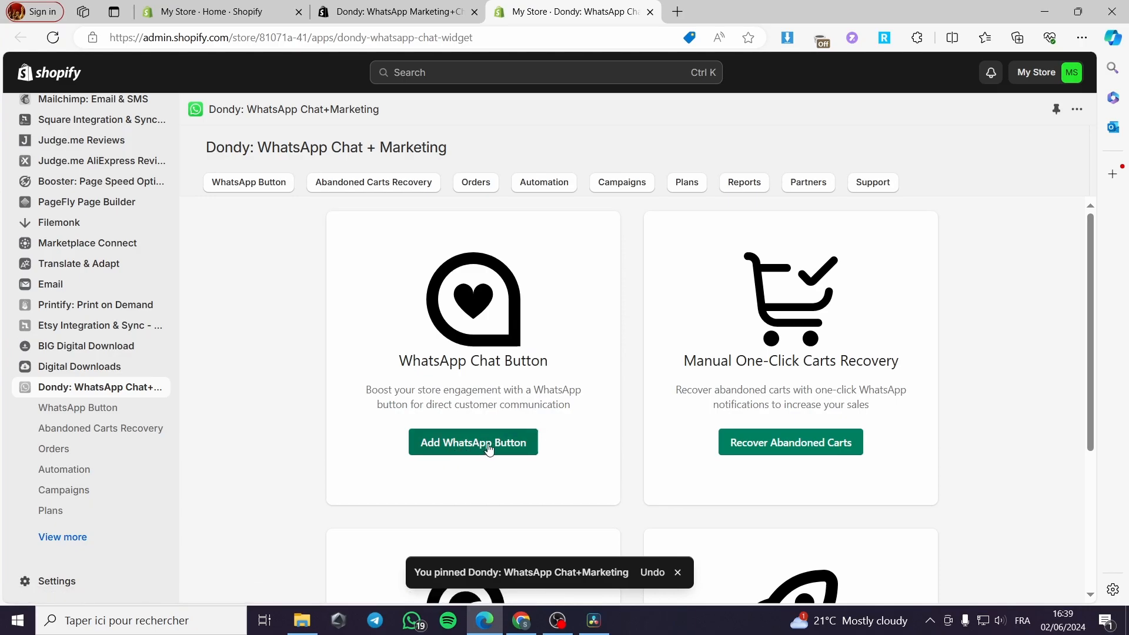
Step: Open the form for adding a WhatsApp chat button to the store
scroll(492, 447, down, 1)
scroll(492, 446, down, 1)
scroll(487, 435, up, 2)
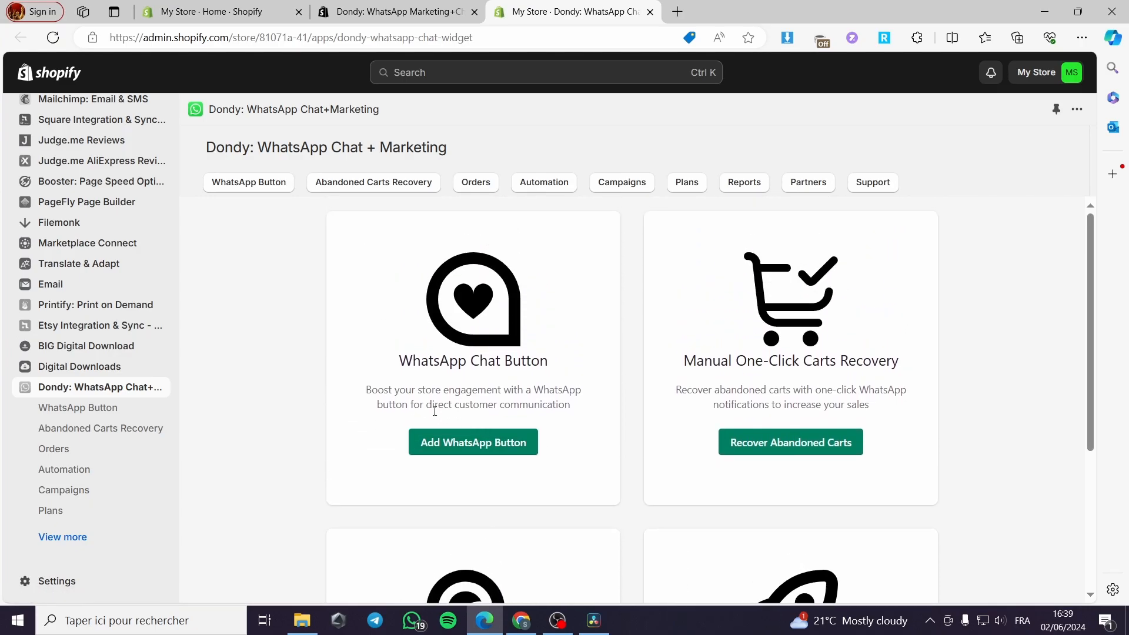
click(462, 448)
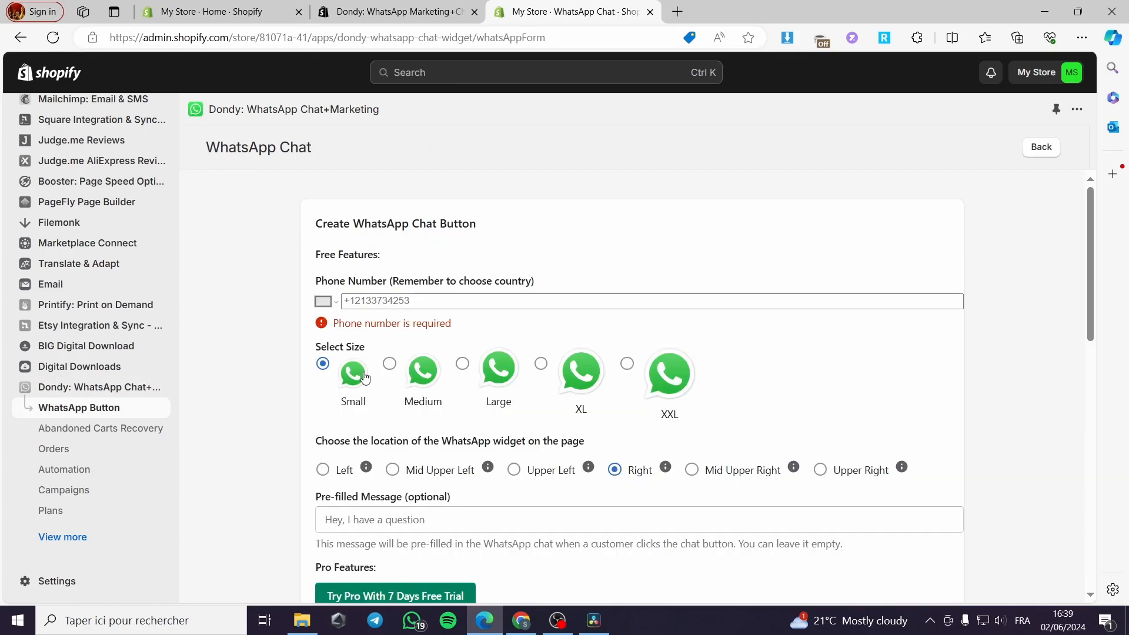
Step: Keep United States as the phone number's country and select the Medium size for the chat button
click(363, 300)
click(330, 306)
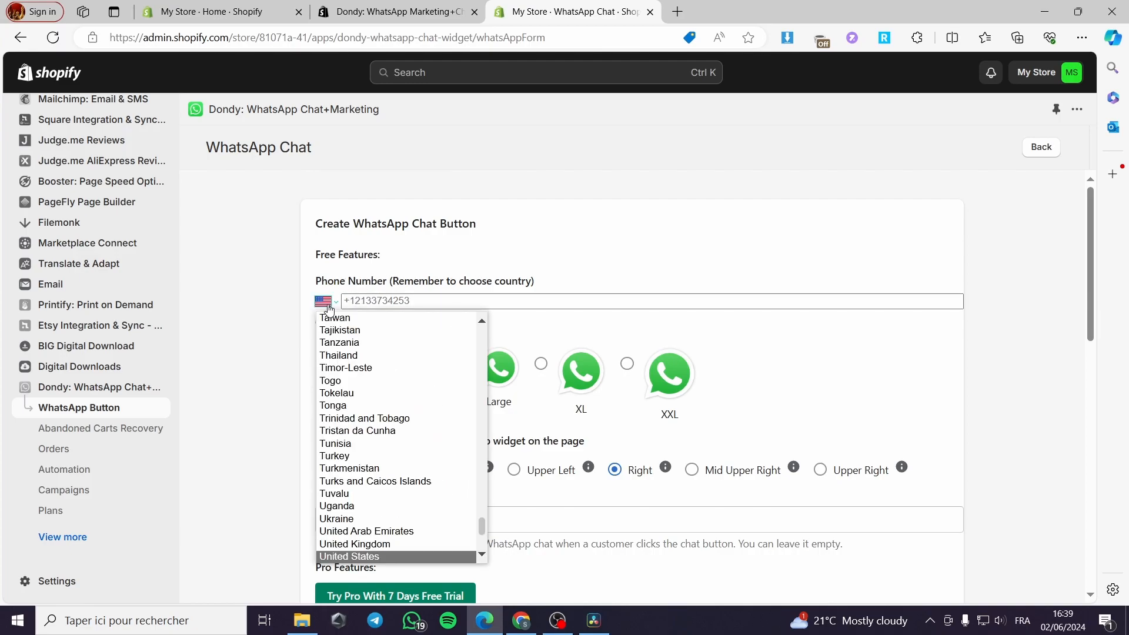
click(417, 301)
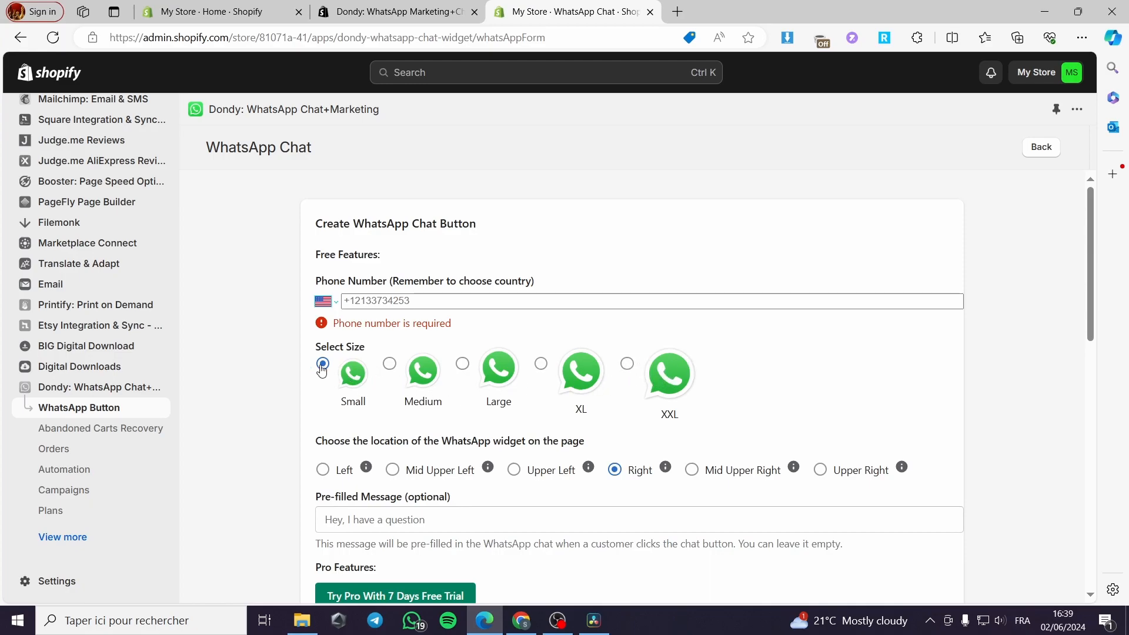
click(392, 366)
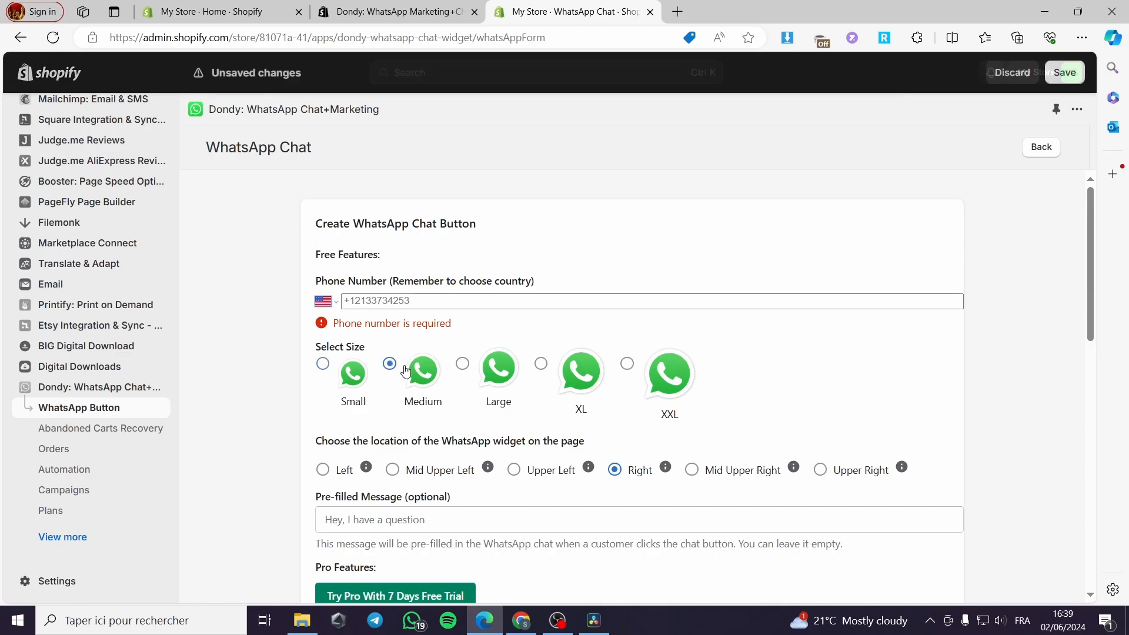
Step: Examine the widget location, pre-filled message and WhatsApp type options, leaving the message empty and the type on WhatsApp Desktop
scroll(369, 382, down, 3)
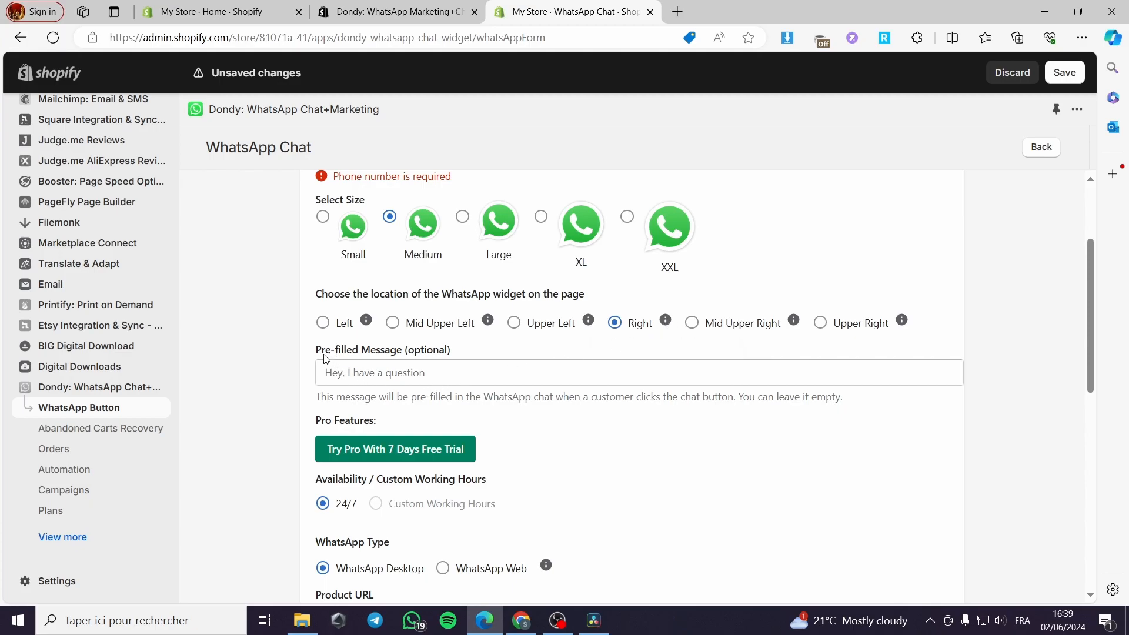
click(350, 378)
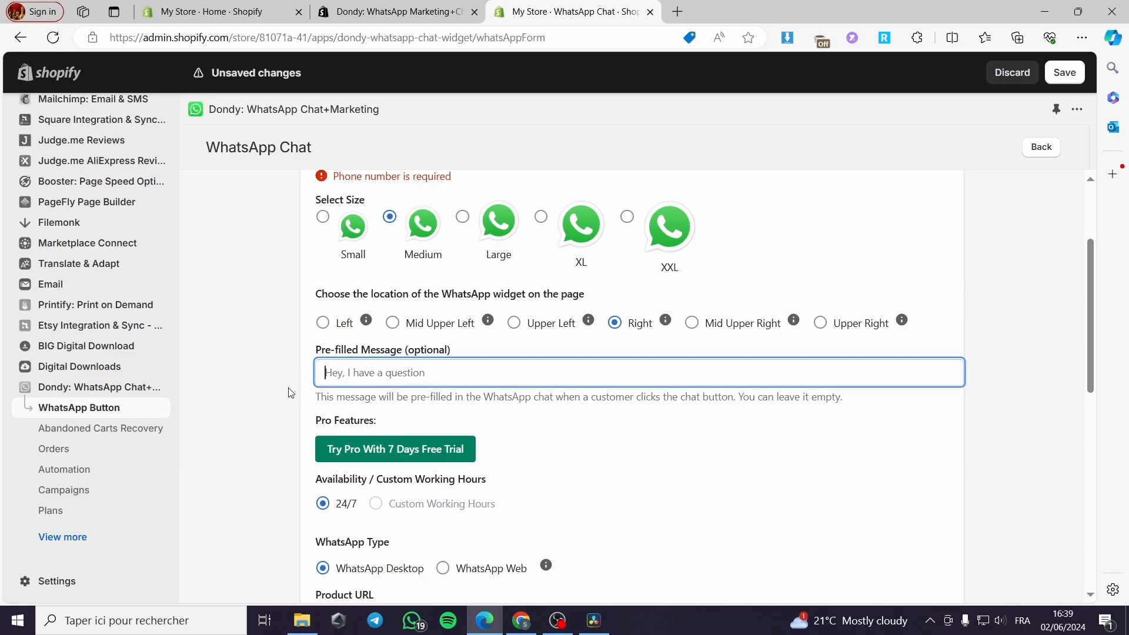
click(269, 385)
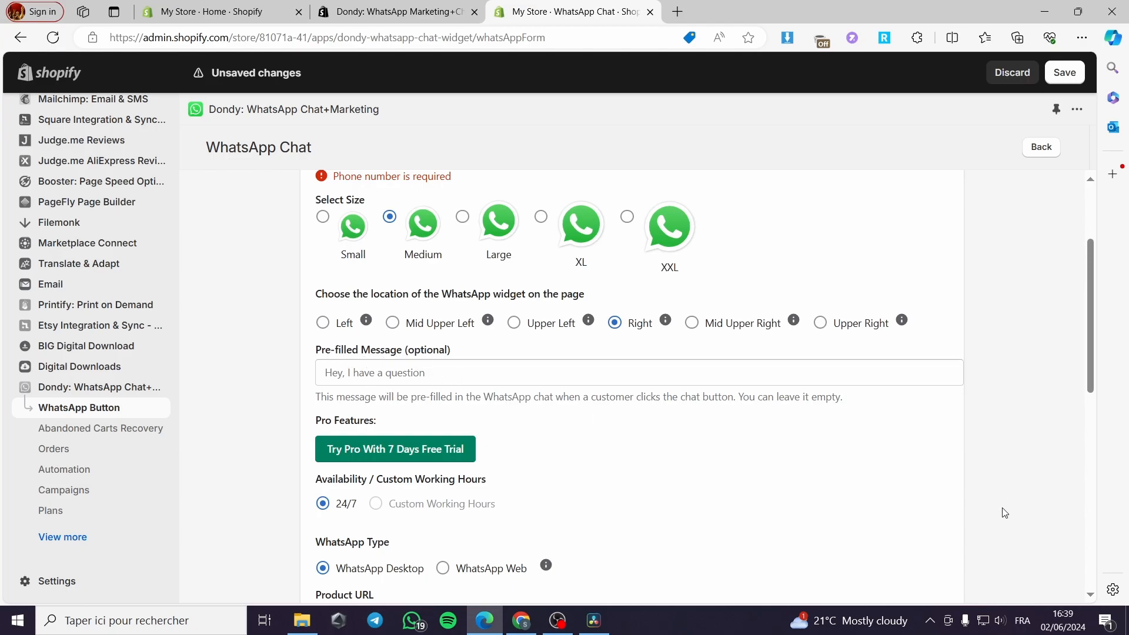
scroll(305, 443, down, 1)
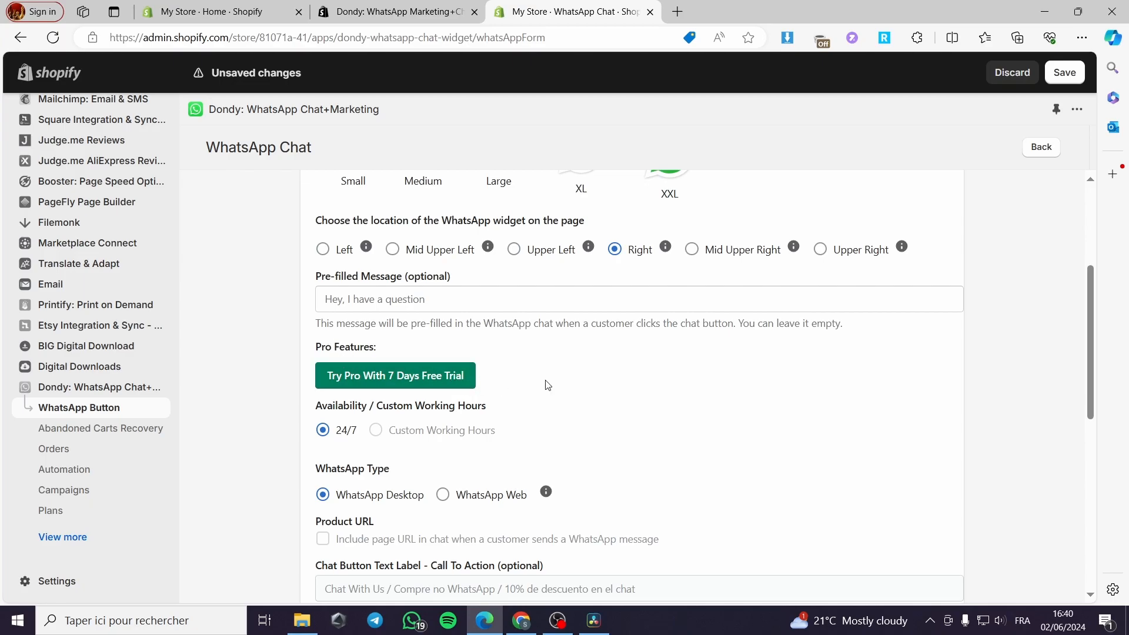
scroll(544, 385, down, 1)
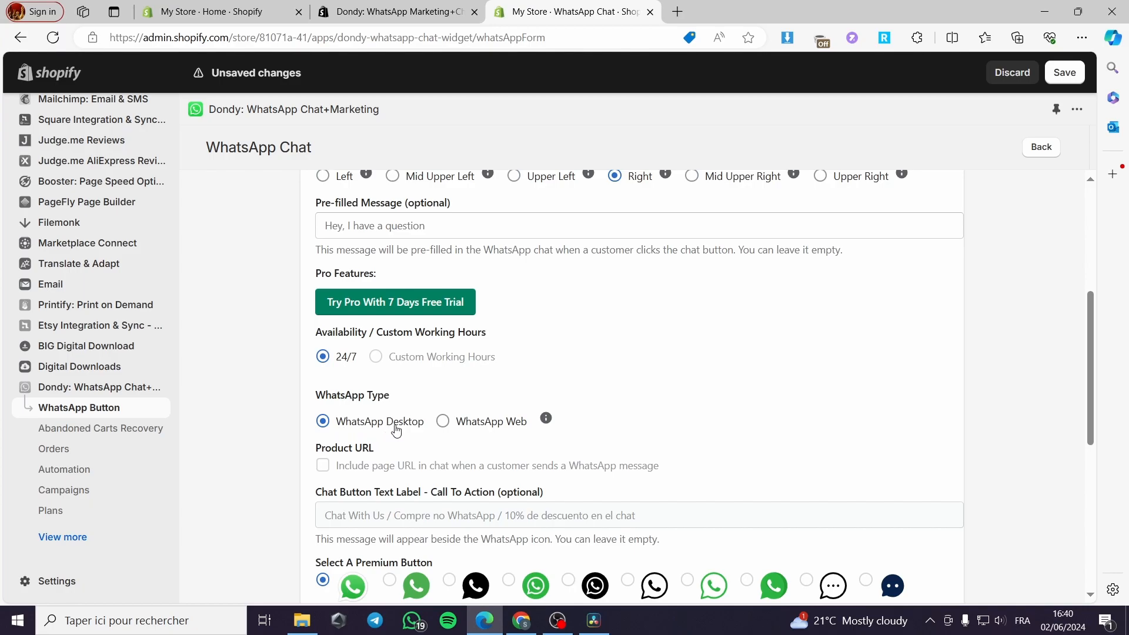
click(443, 421)
click(345, 427)
Step: Look over the premium button icons and opt out of receiving updates and emails from Dondy
scroll(546, 424, down, 2)
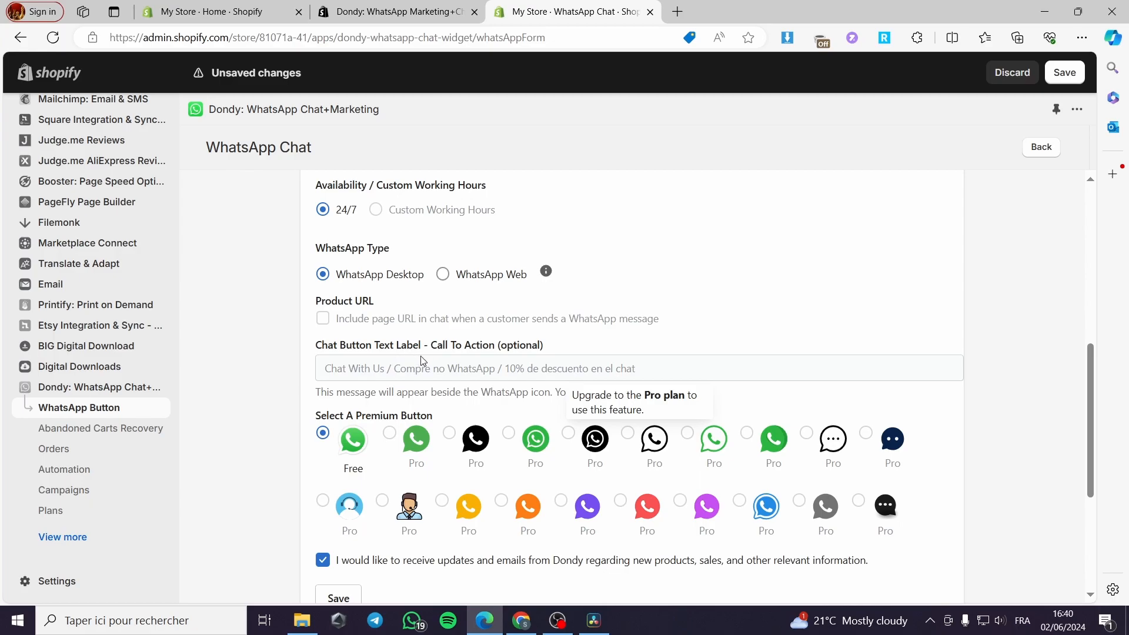
scroll(383, 374, down, 1)
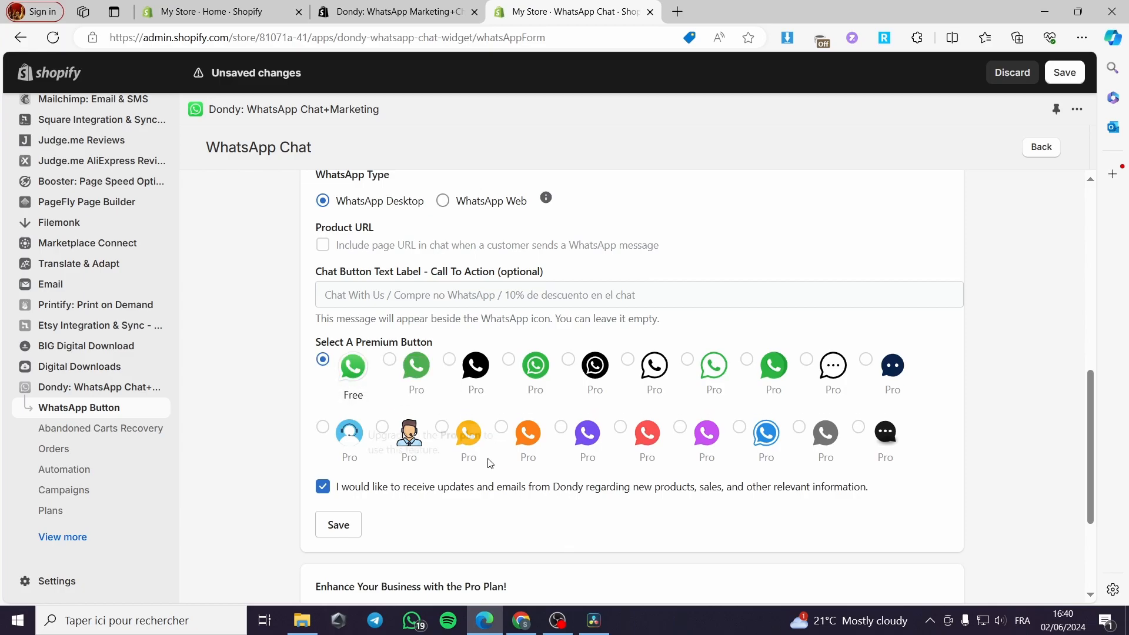
scroll(338, 507, down, 1)
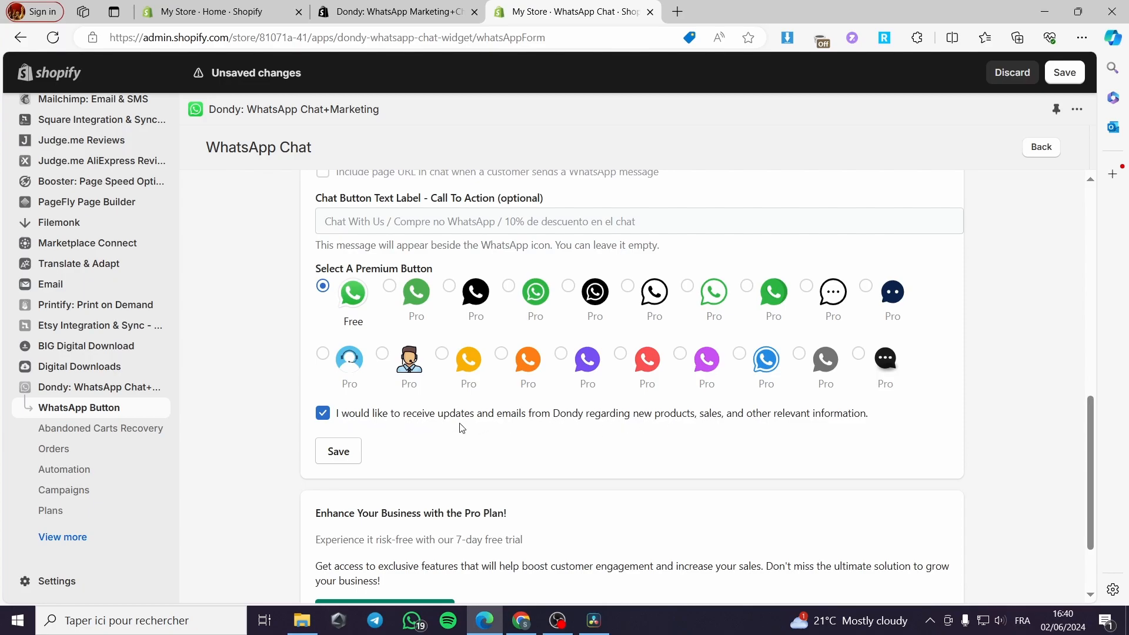
click(322, 414)
scroll(435, 435, down, 2)
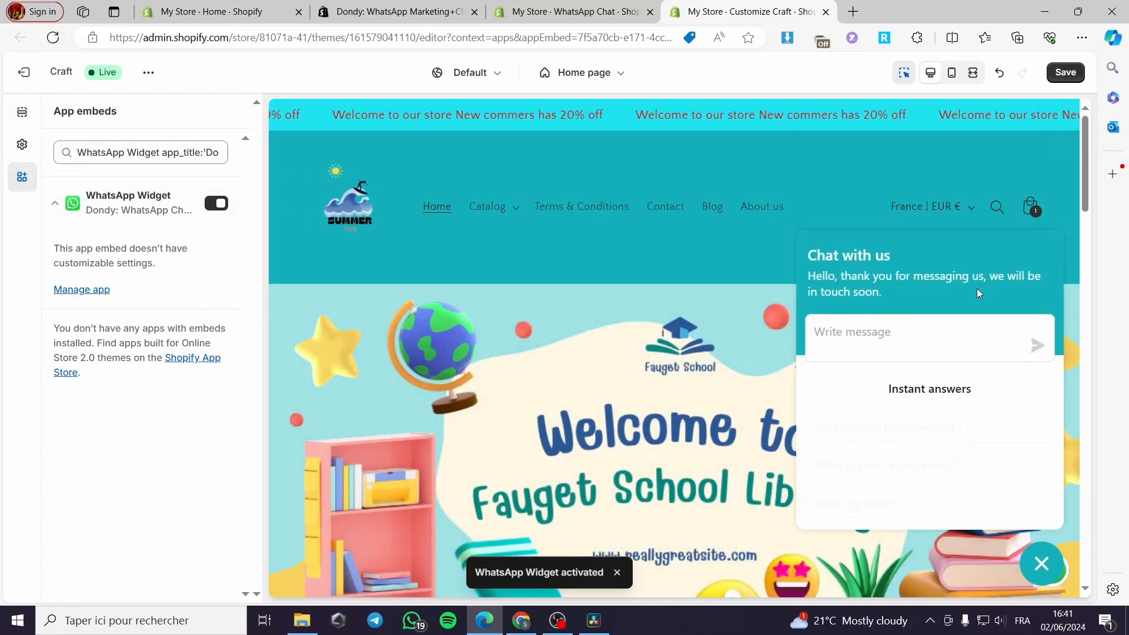
Step: Collapse the store's chat window in the theme preview to check the WhatsApp button behind it
click(1041, 564)
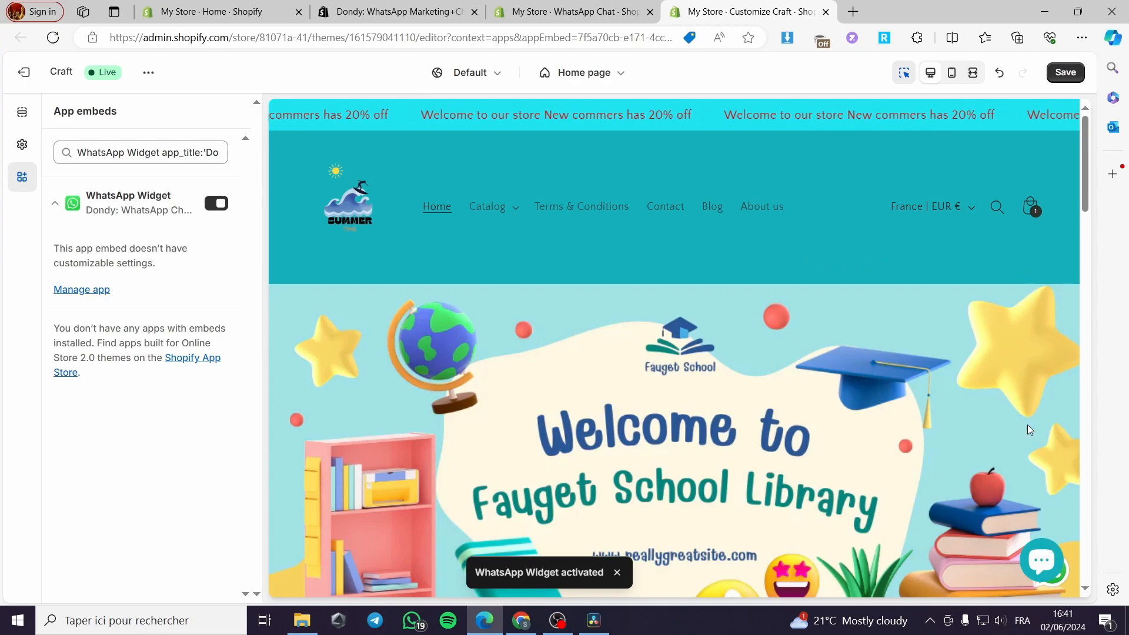
click(1036, 555)
click(1037, 561)
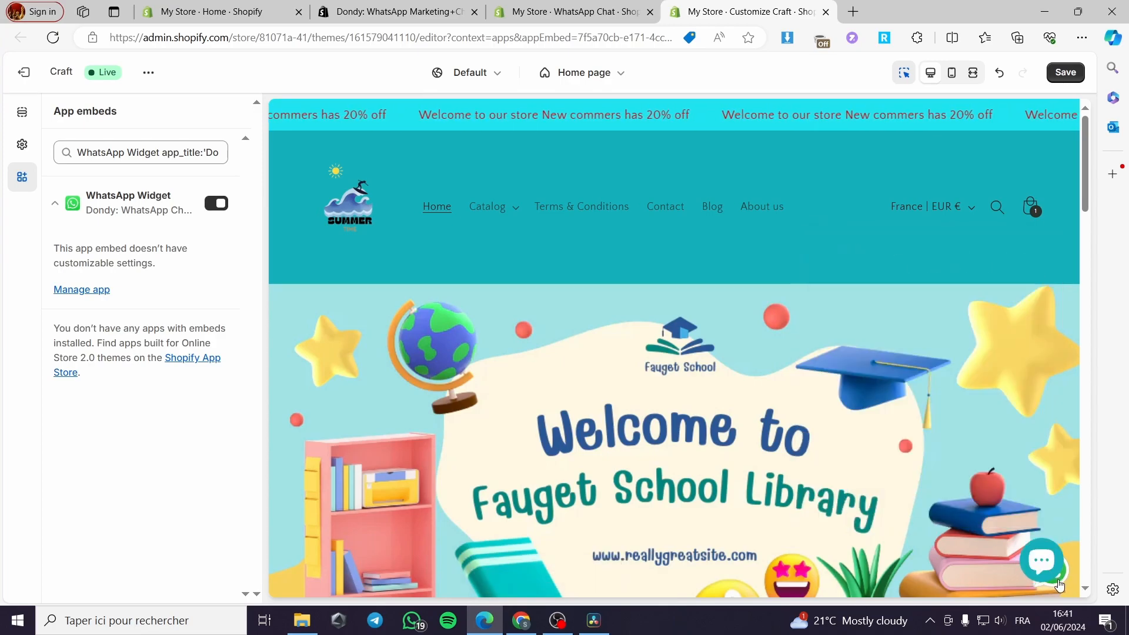
Step: Set the WhatsApp widget's location to Left in the chat button form and save the change
click(586, 10)
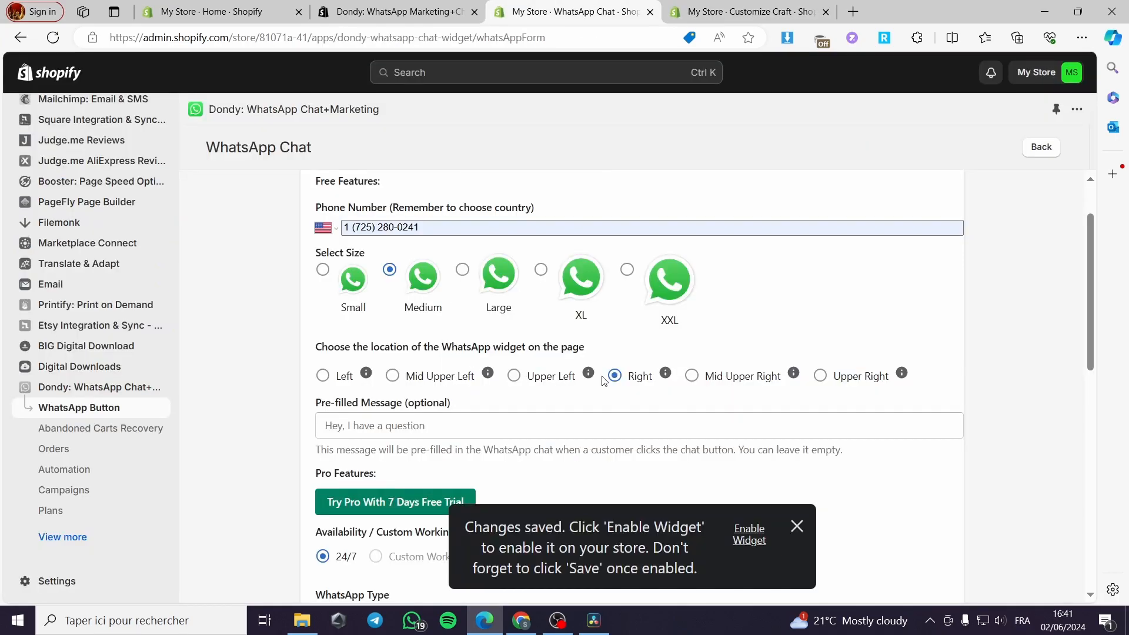
click(322, 376)
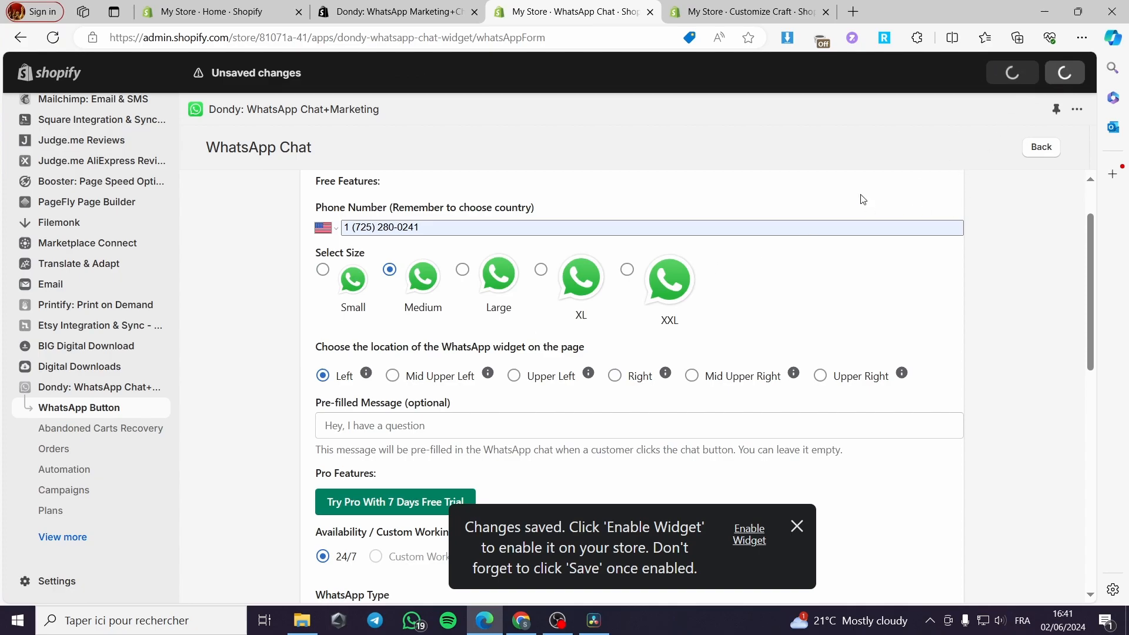
Step: Reload the theme editor, enable the WhatsApp Widget app embed and save the theme
click(693, 13)
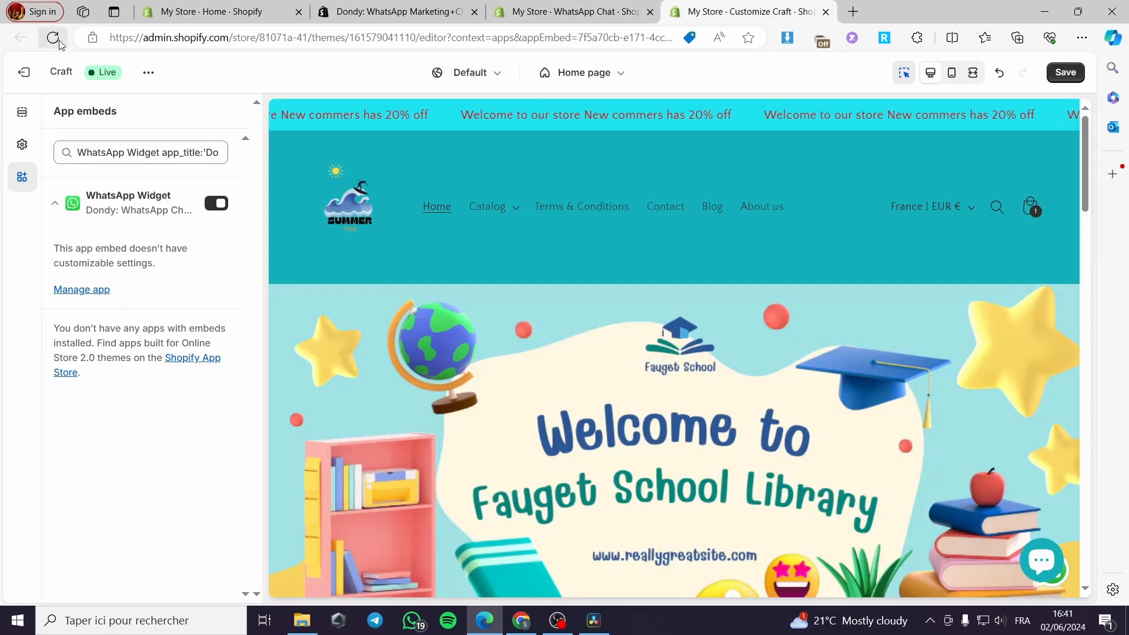
click(55, 38)
click(615, 116)
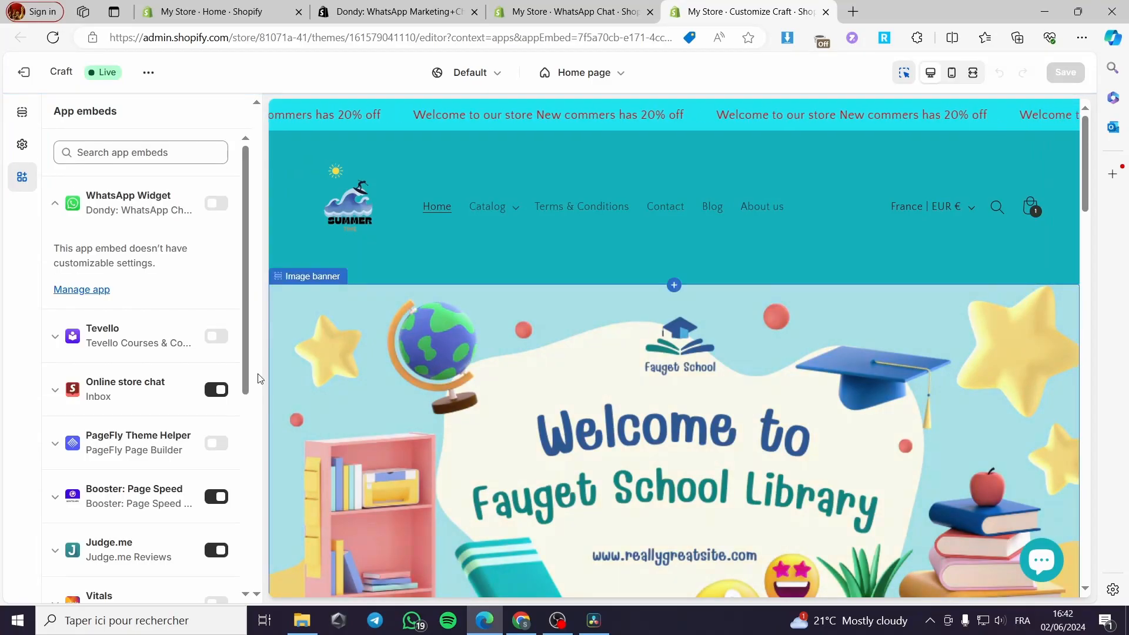
click(216, 203)
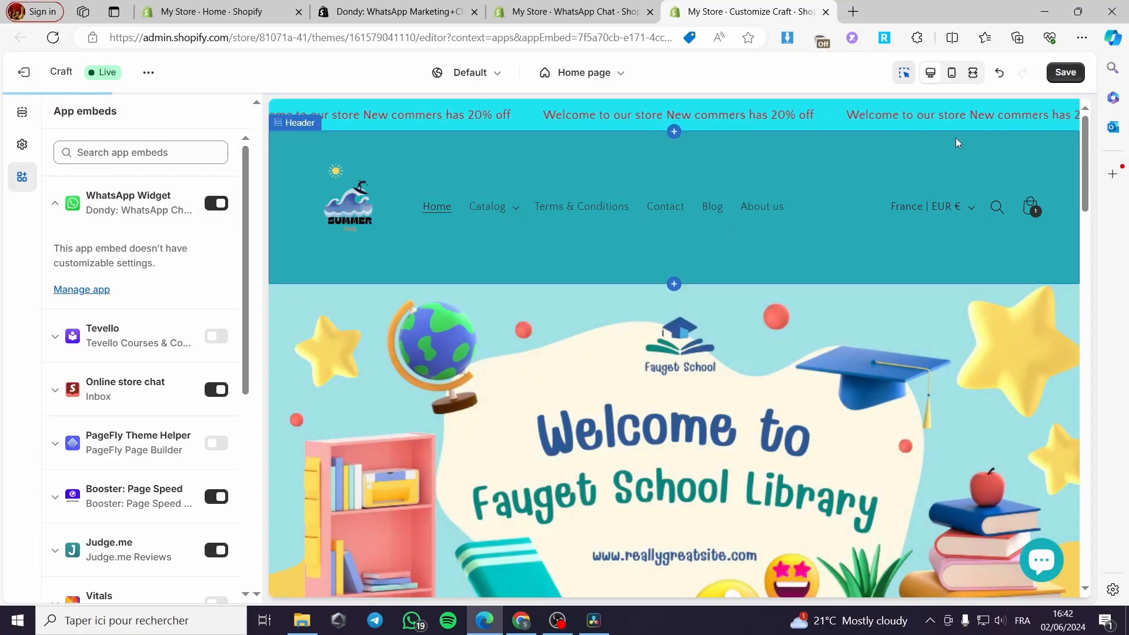
click(1065, 75)
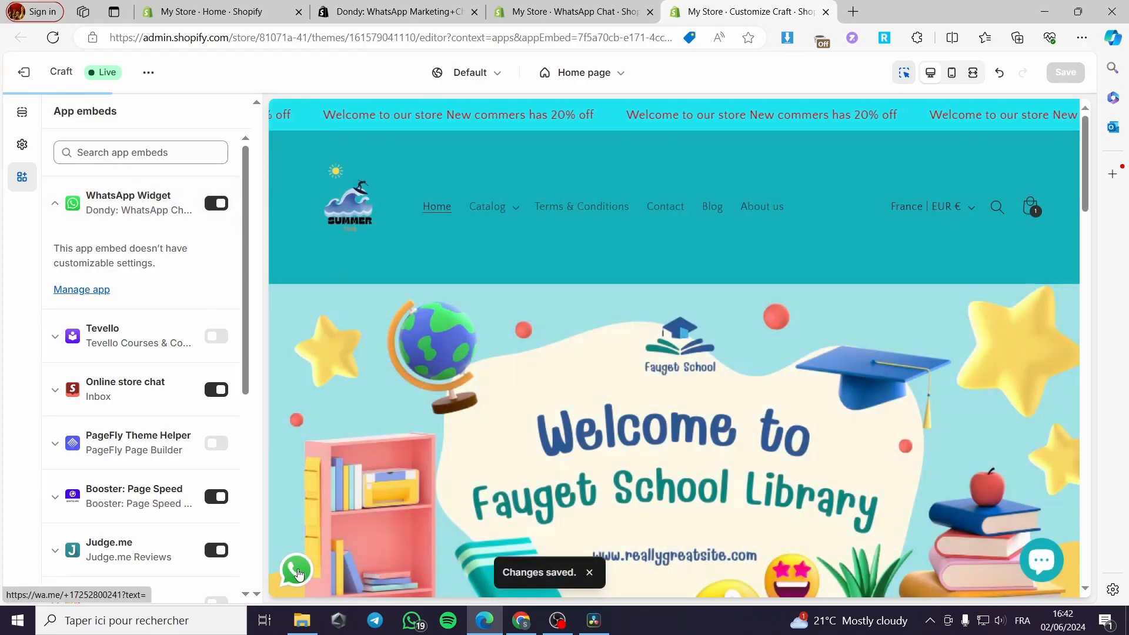
Step: Test the WhatsApp button in the theme preview and accept opening its link in a new window
click(297, 570)
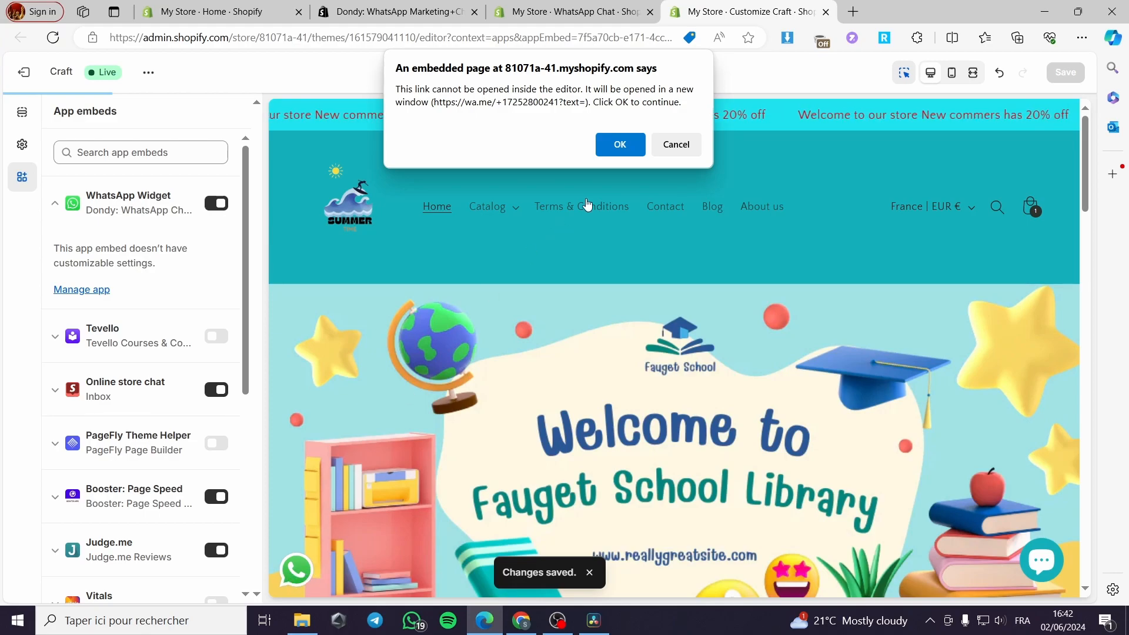
click(619, 144)
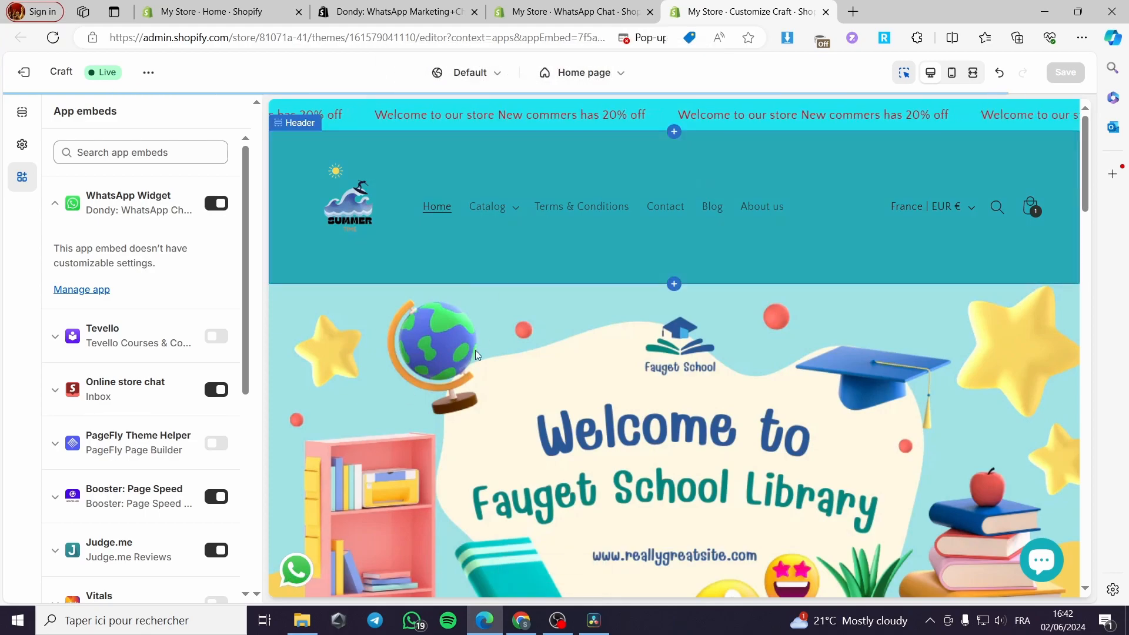
click(301, 569)
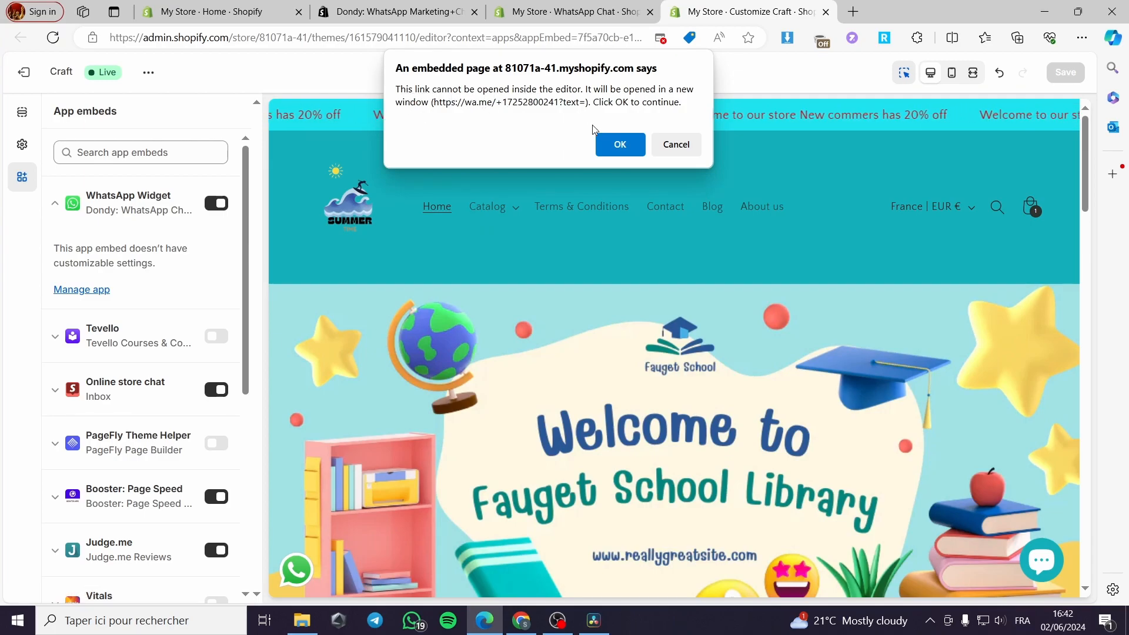
click(620, 146)
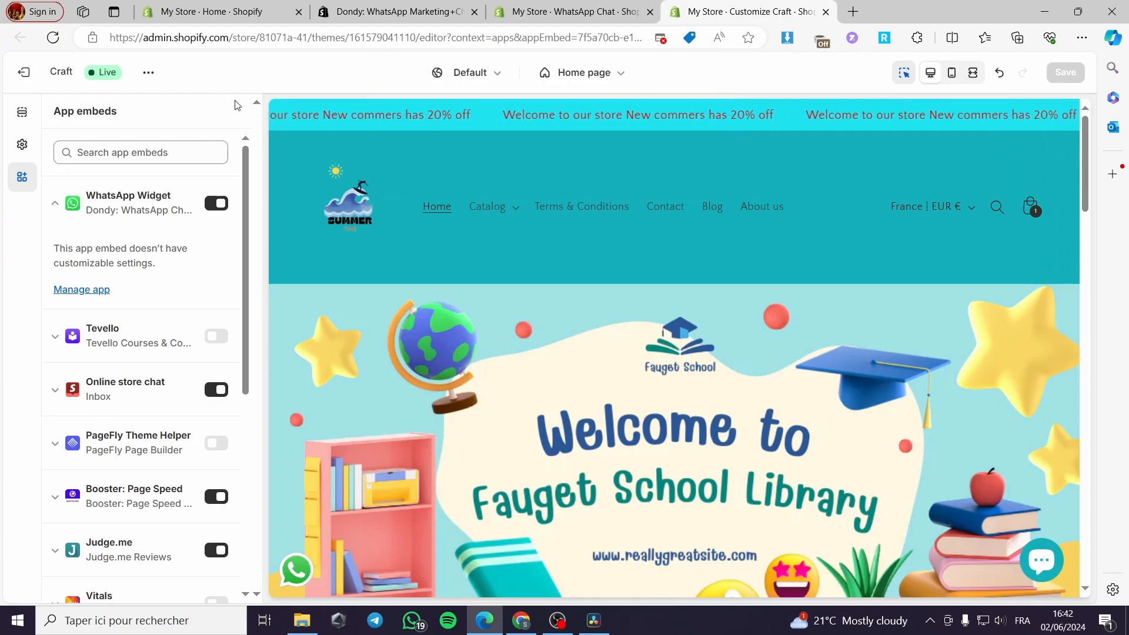
Step: Leave the theme editor and view the live online store with the Shopify preview bar closed
click(29, 73)
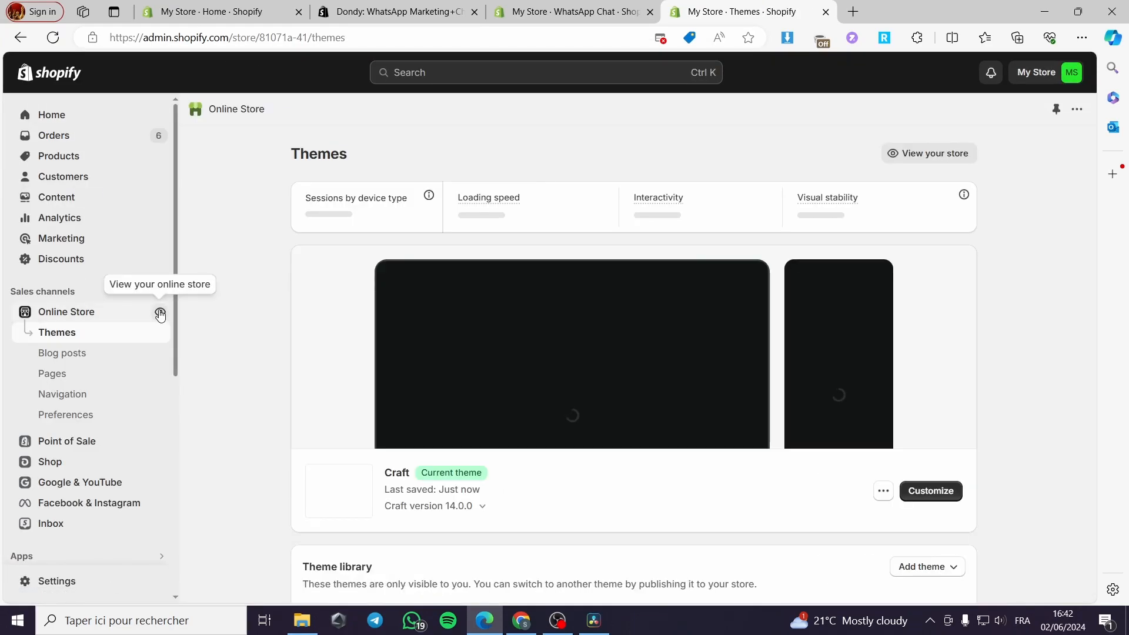
click(160, 313)
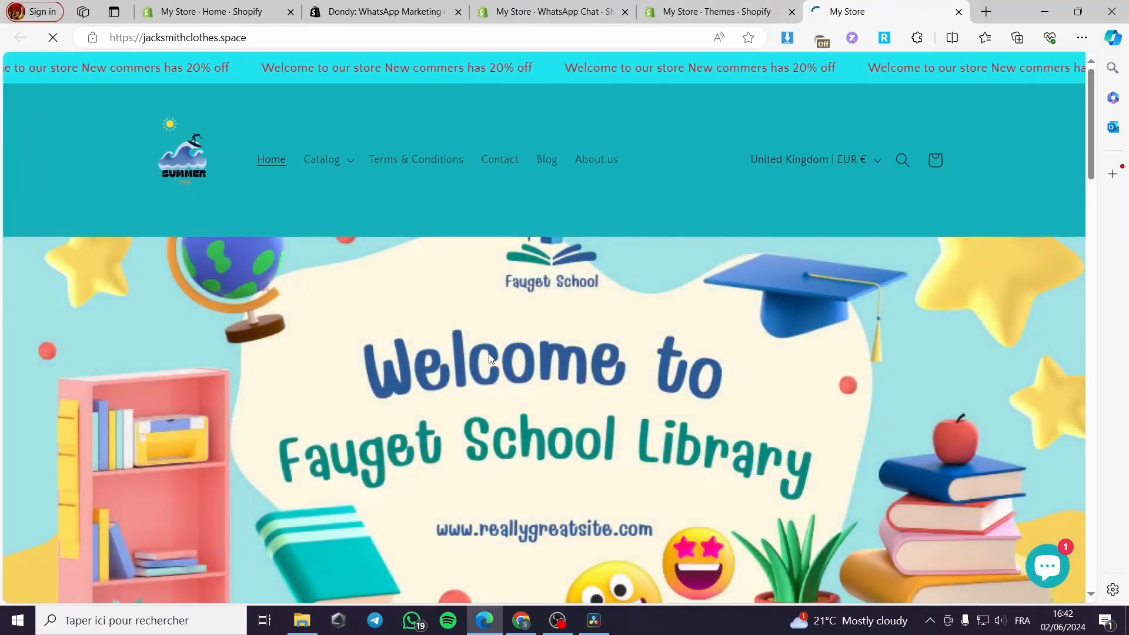
click(1054, 579)
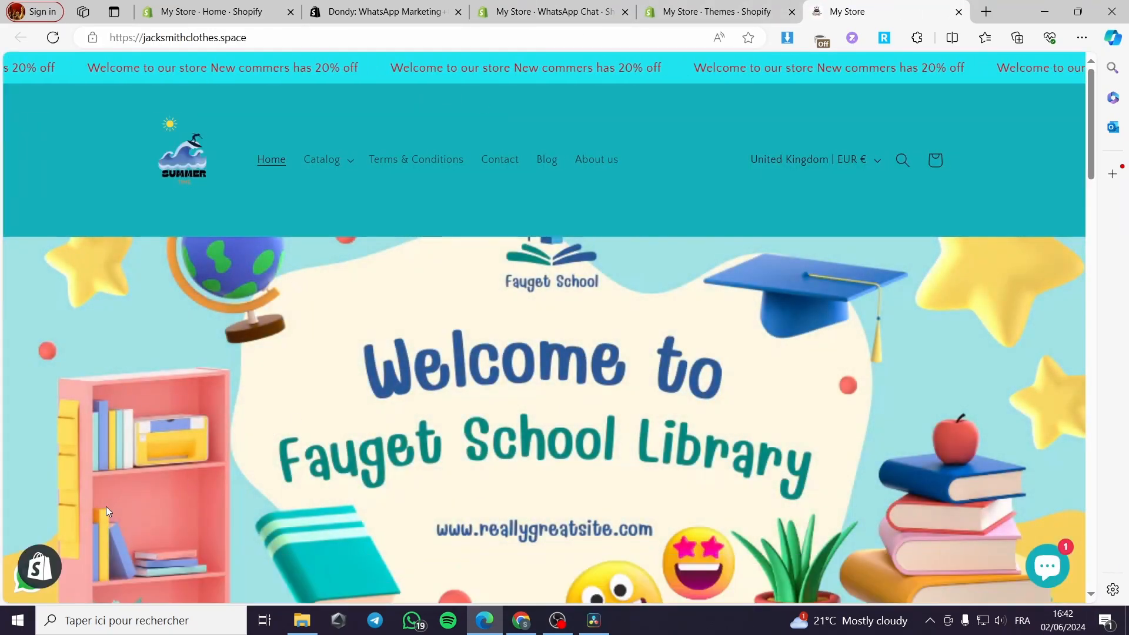
scroll(102, 507, down, 3)
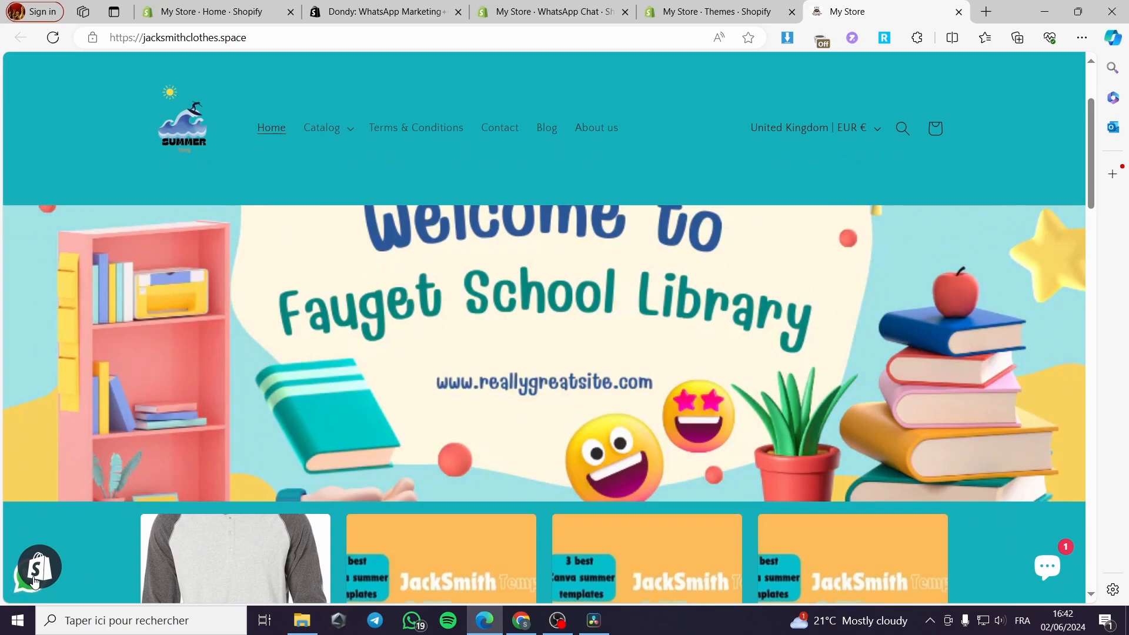
Step: Try to open the WhatsApp chat button on the live storefront, dismissing the Shopify bar that covers it
click(34, 579)
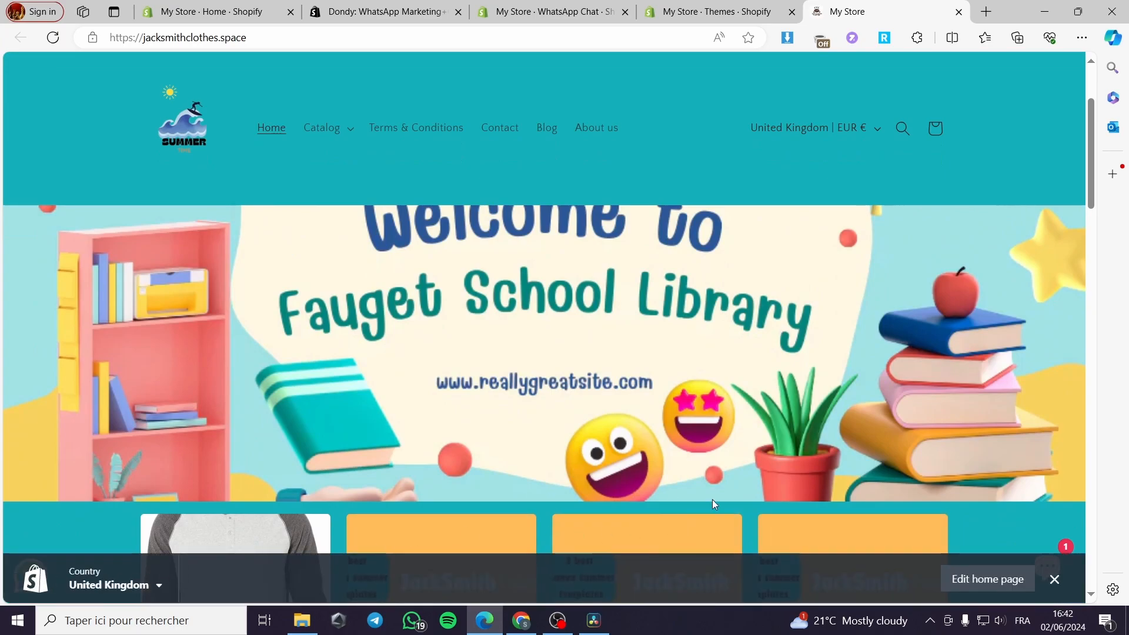
click(1054, 579)
scroll(522, 489, down, 1)
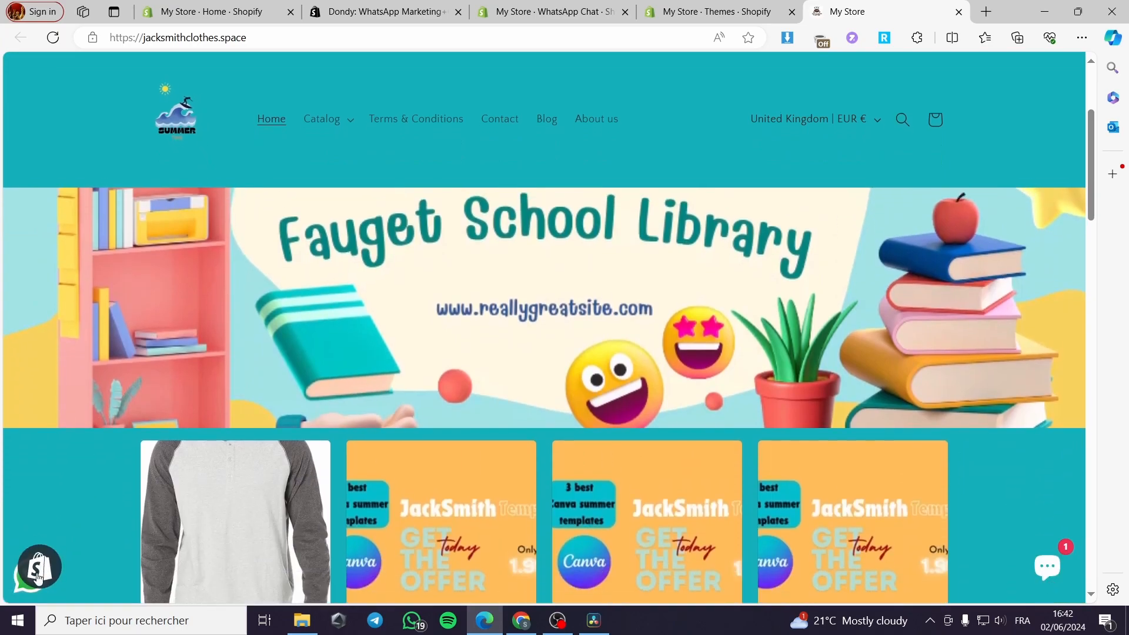
click(40, 573)
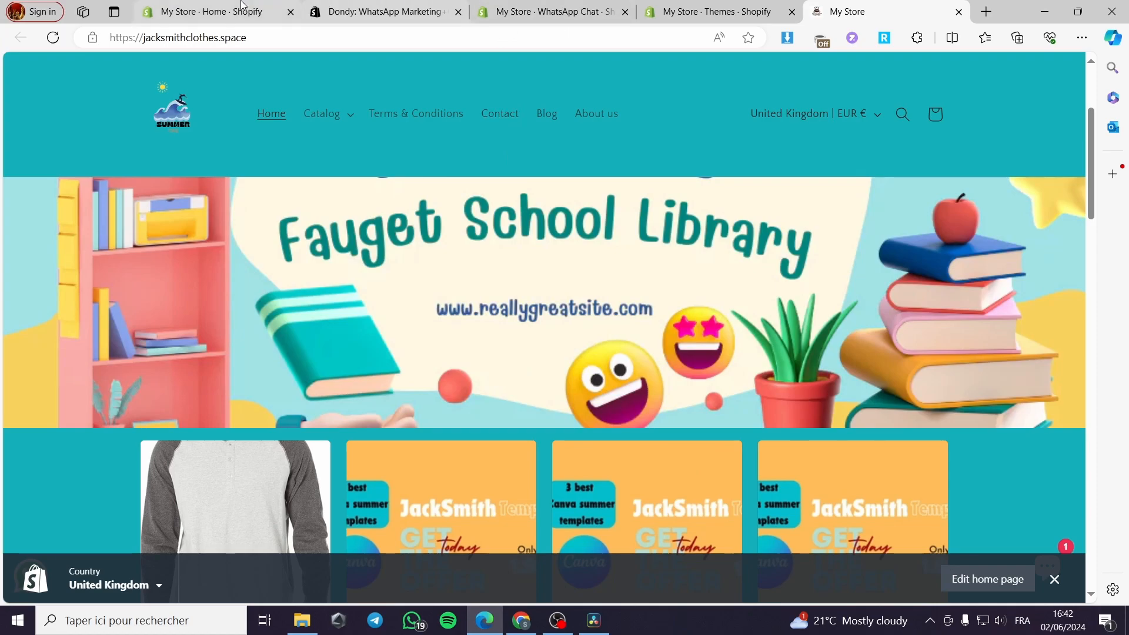
Step: Set the WhatsApp widget's location to Mid Upper Left, and reload the live storefront to test the chat button
click(438, 7)
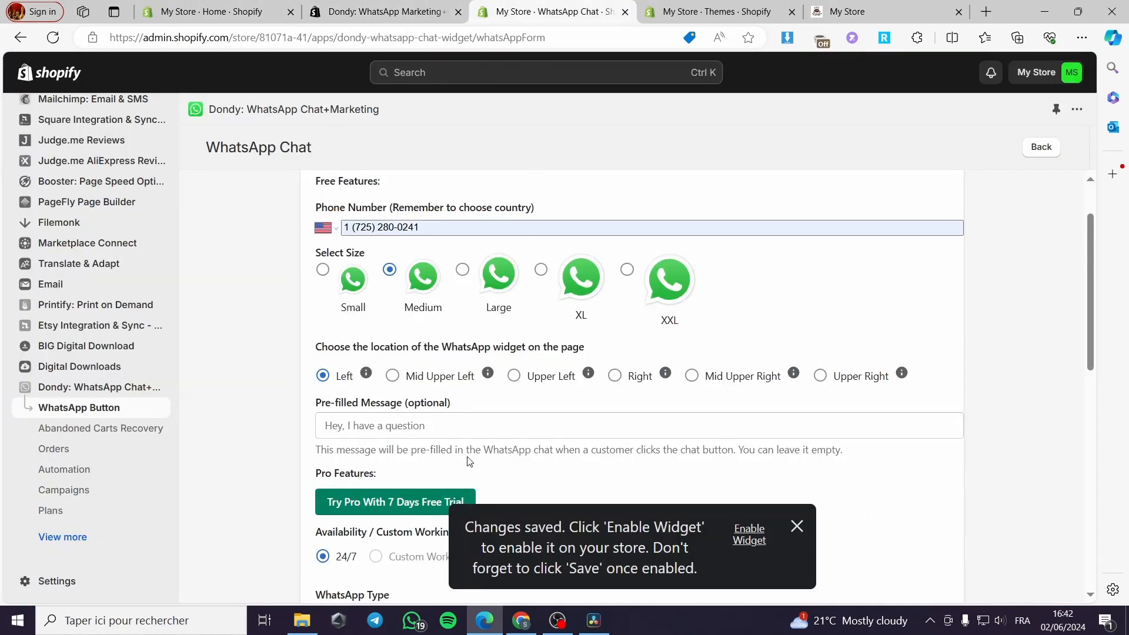
click(392, 376)
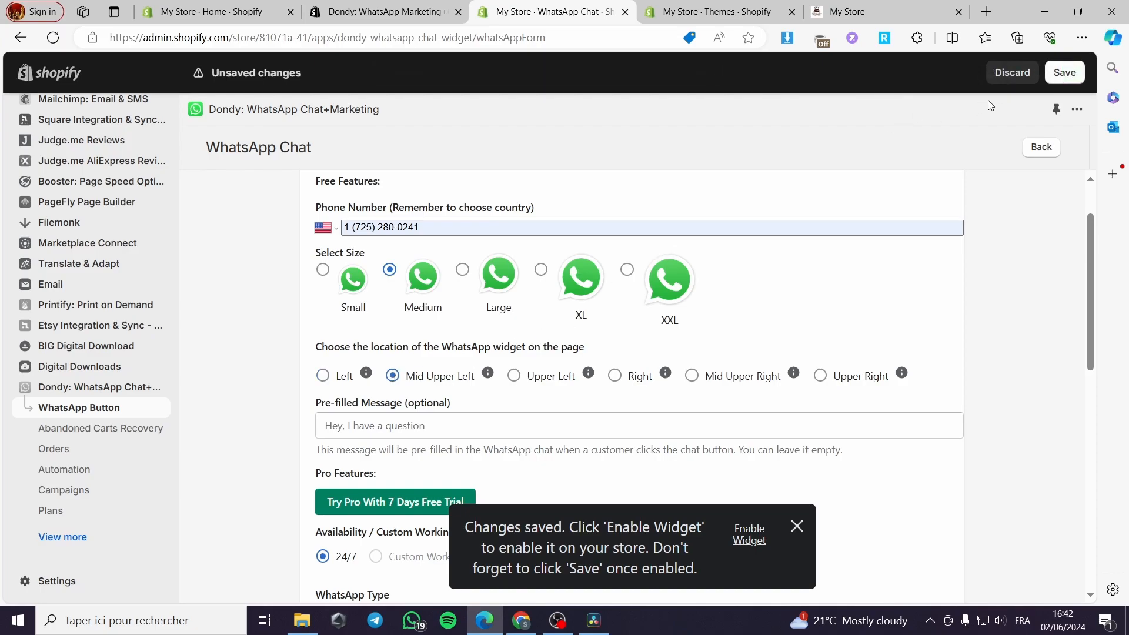
click(873, 8)
click(51, 40)
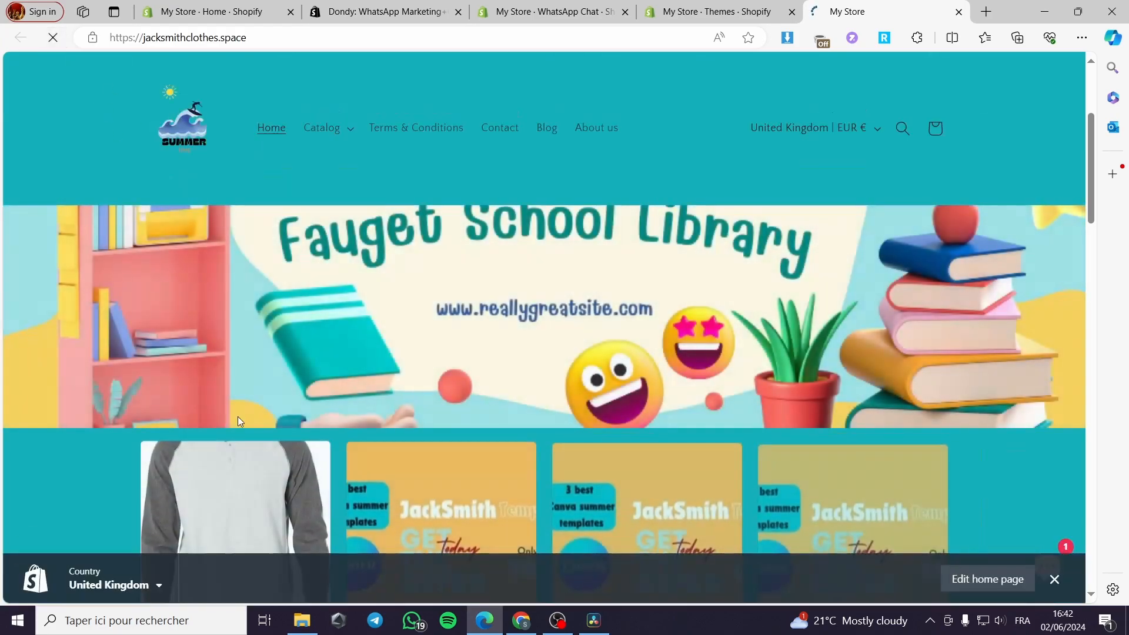
click(32, 545)
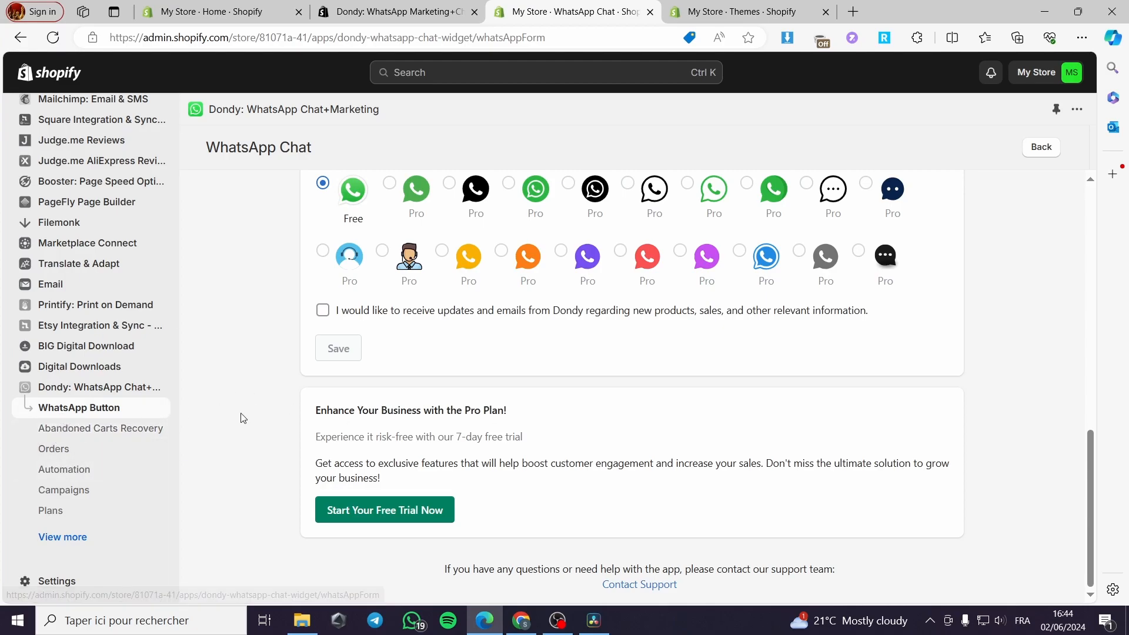
Step: Review Dondy's Abandoned Carts Recovery page, including its description and the marketing automation features
click(56, 433)
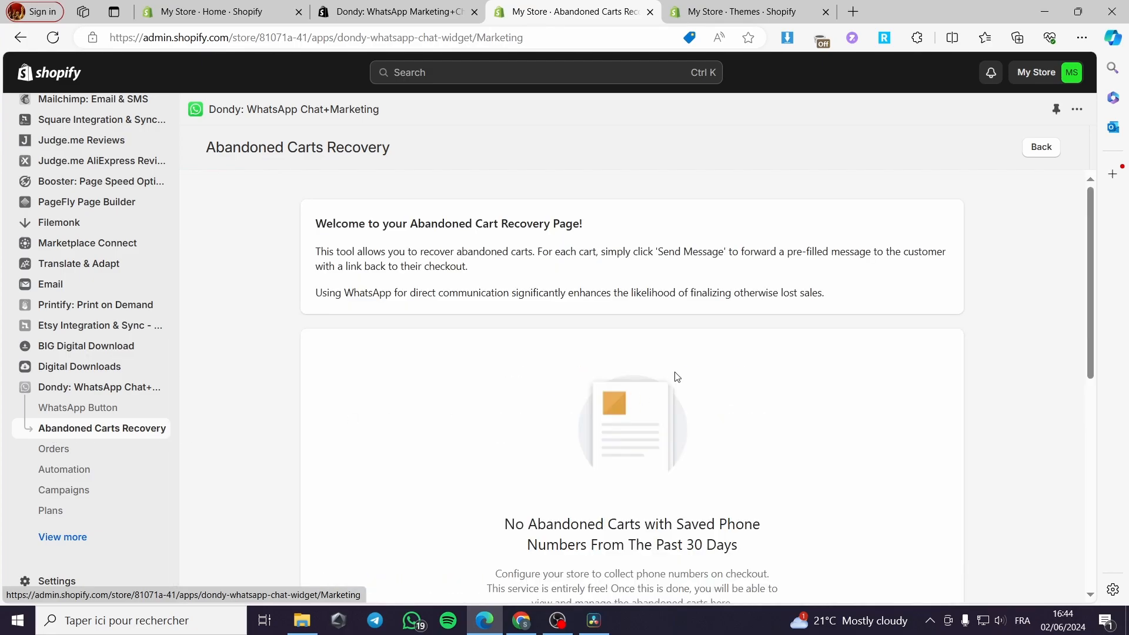
scroll(676, 375, down, 5)
scroll(562, 373, down, 3)
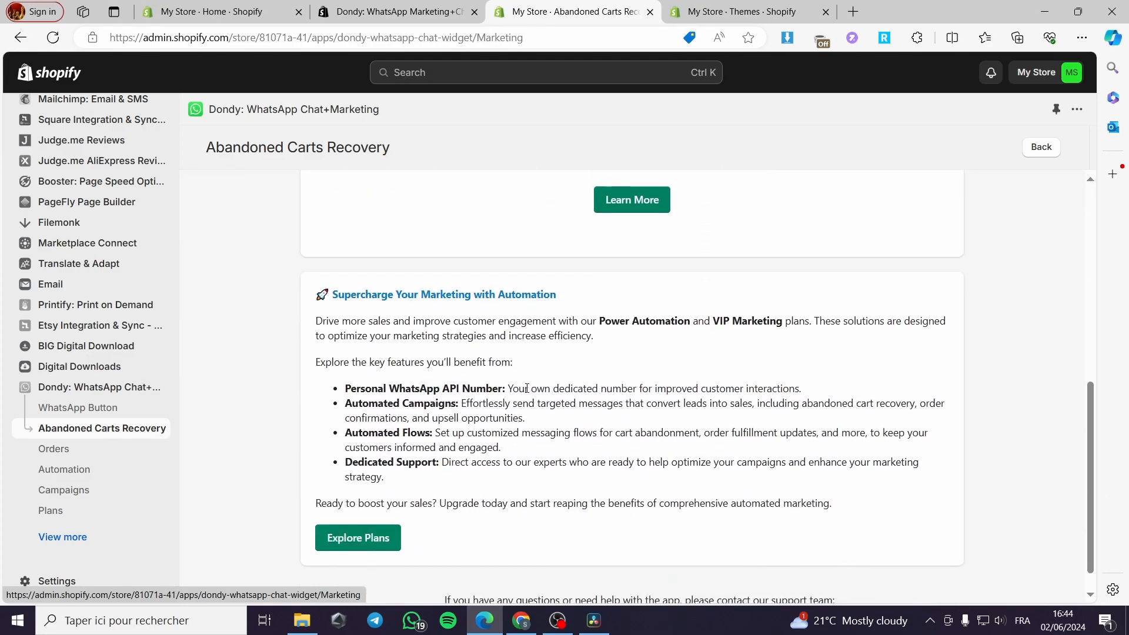
scroll(526, 387, up, 7)
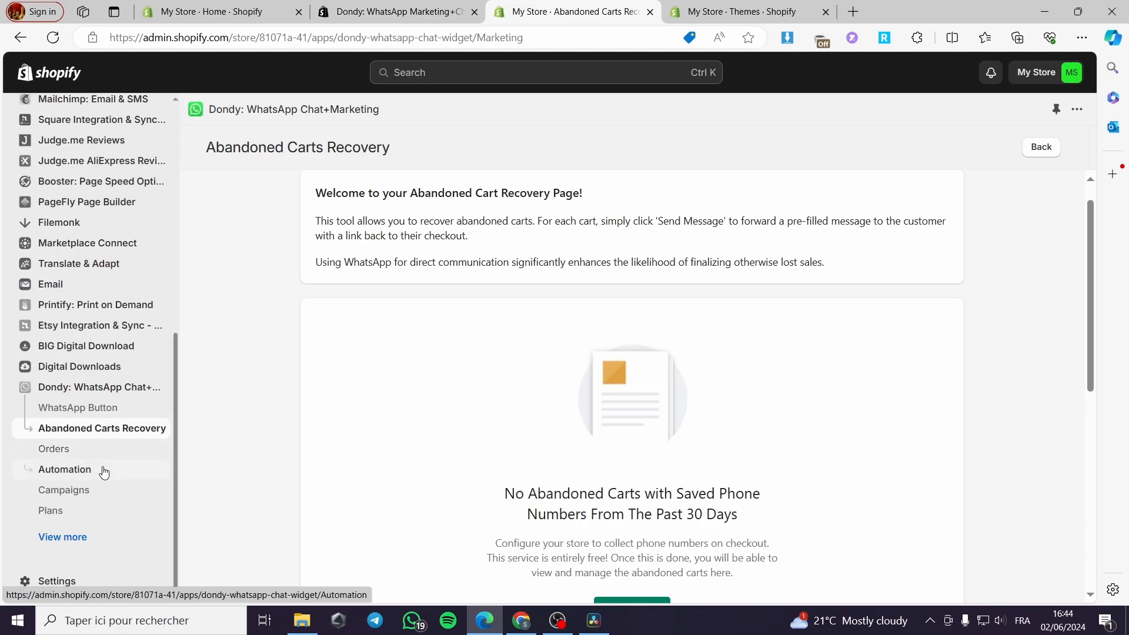
Step: Review Dondy's Orders page, try sending a WhatsApp message for the newest order, and close the WhatsApp Web page
click(72, 452)
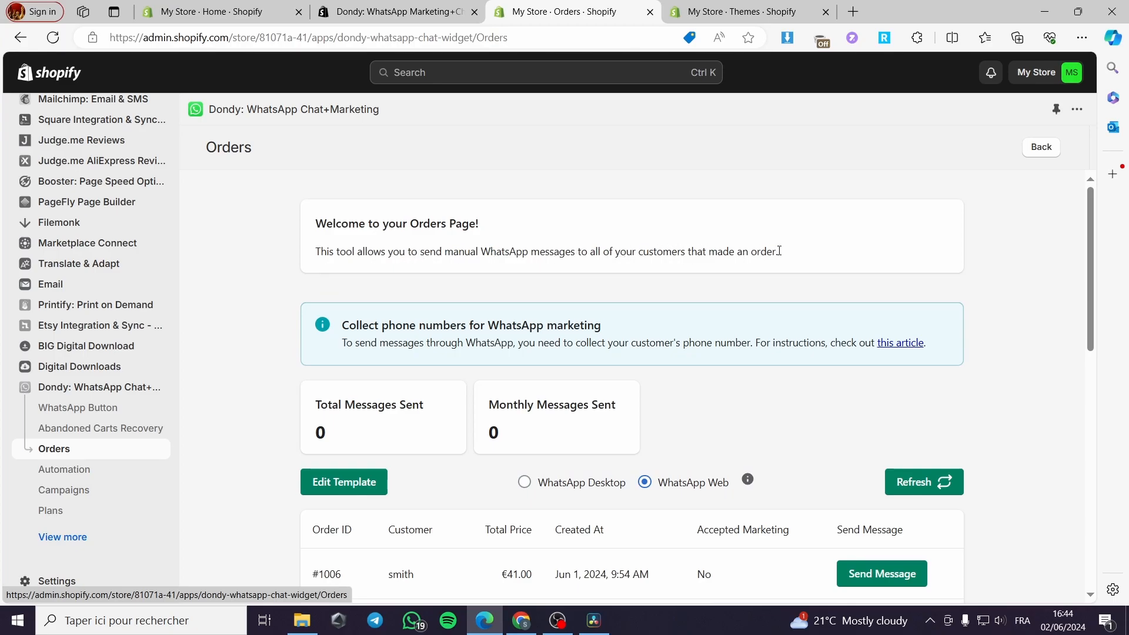
scroll(416, 388, down, 5)
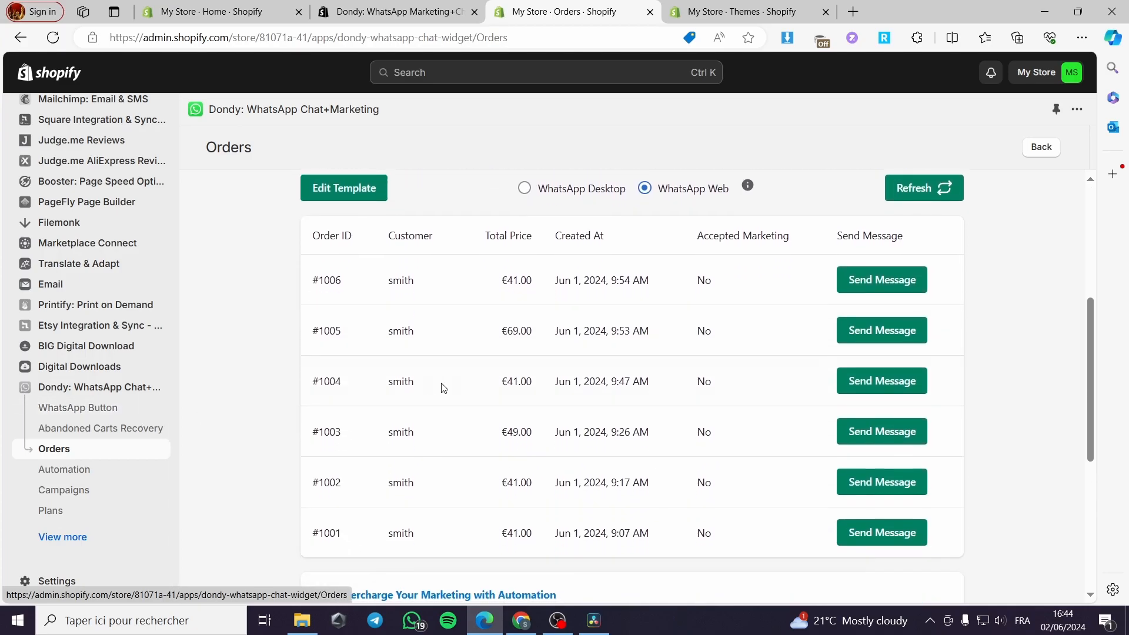
click(852, 279)
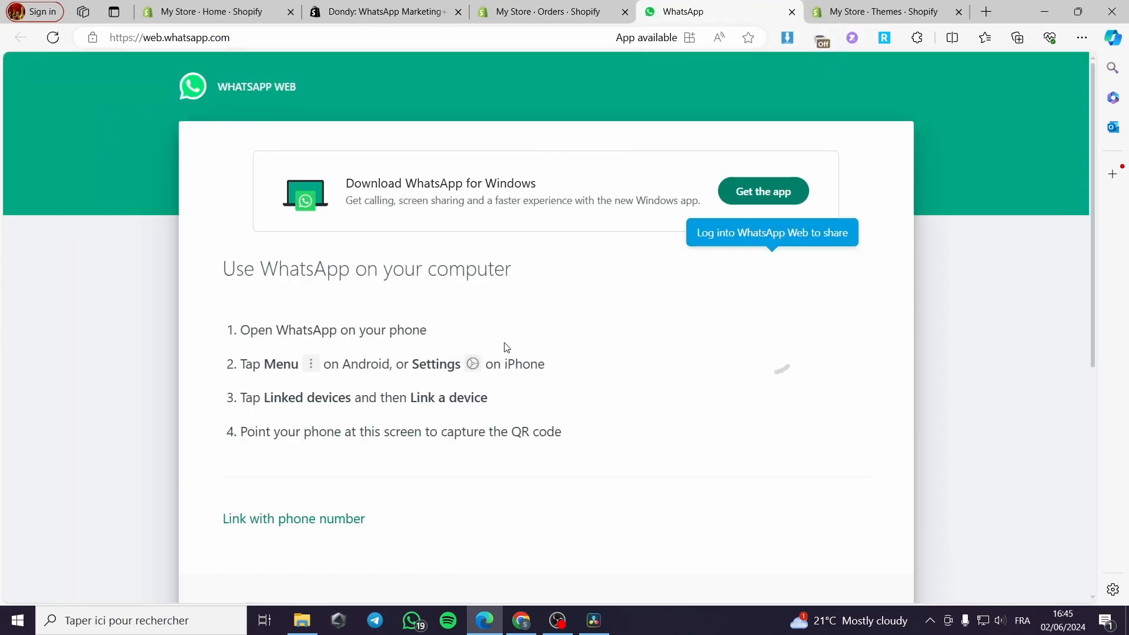
click(791, 11)
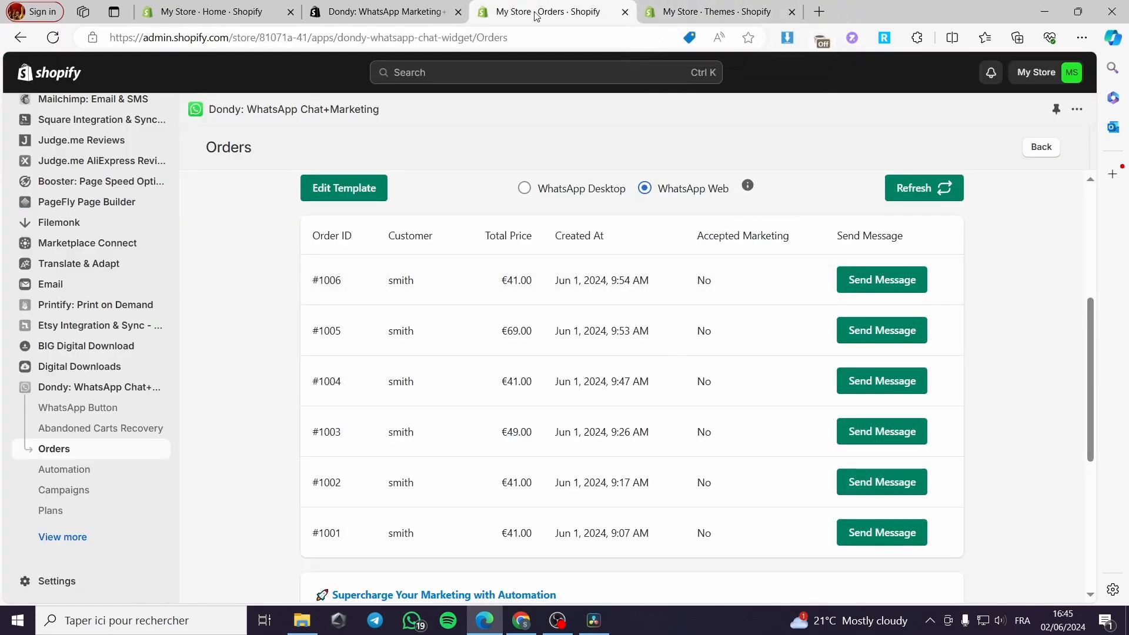
Step: Examine Dondy's Automation page and the Campaign Management page with its balance and draft campaigns
click(89, 472)
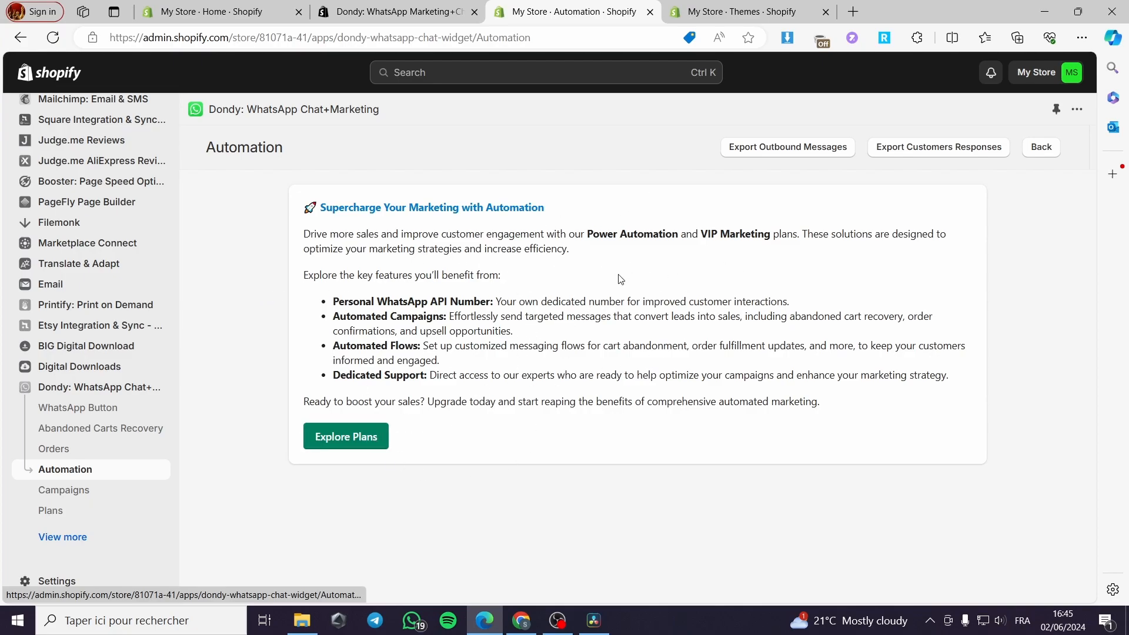
click(86, 496)
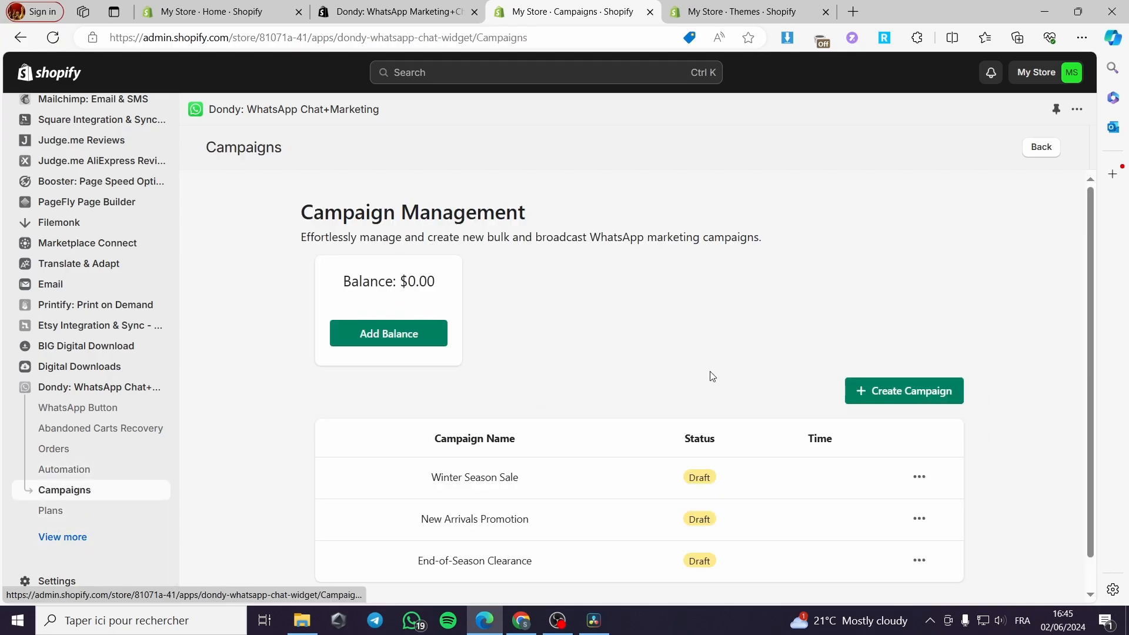
scroll(823, 270, down, 1)
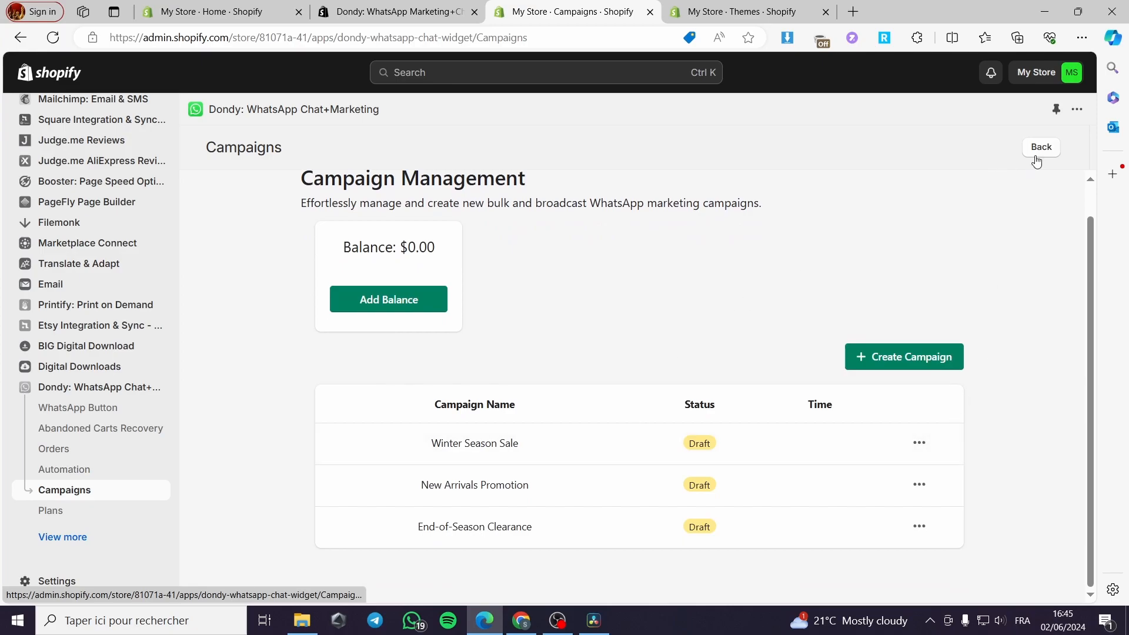
scroll(506, 325, up, 1)
scroll(507, 325, up, 1)
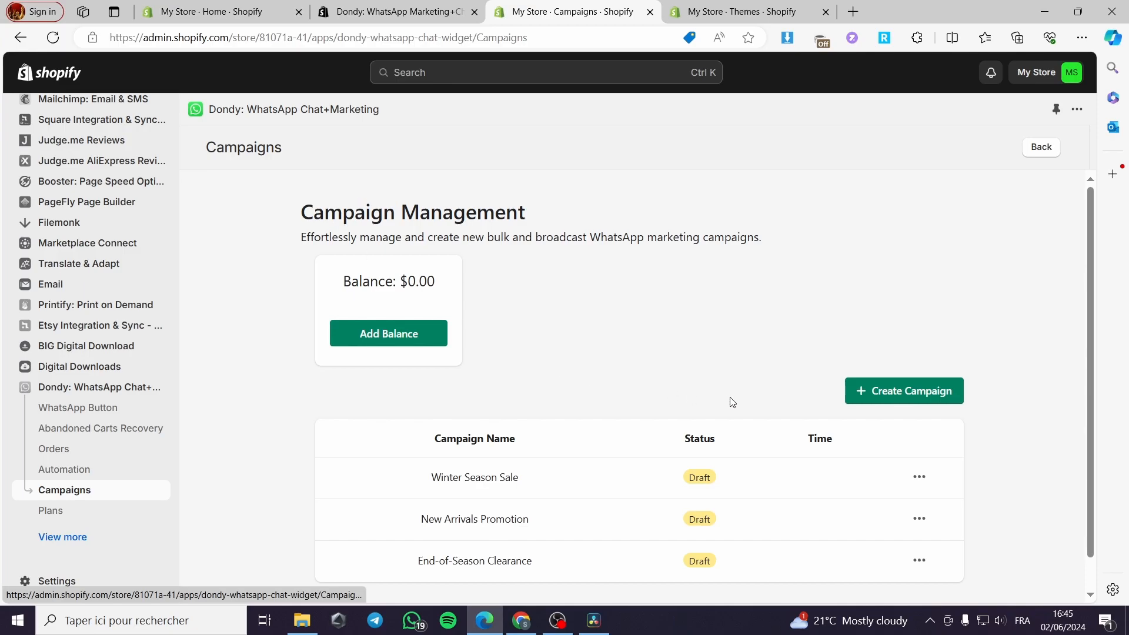
drag(302, 213, 838, 231)
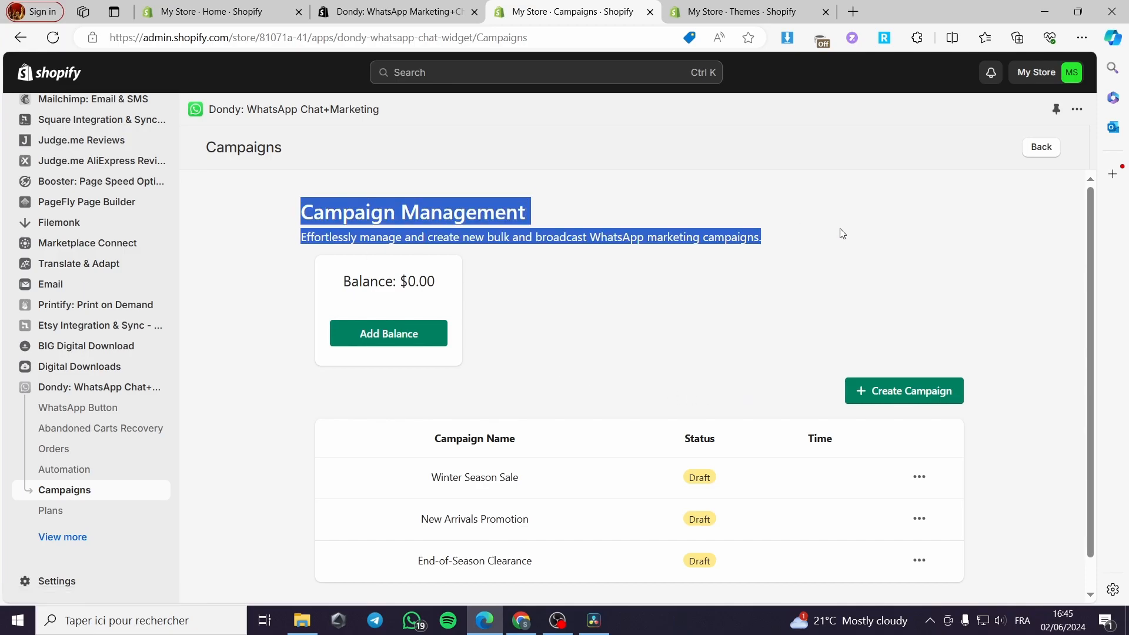
click(828, 244)
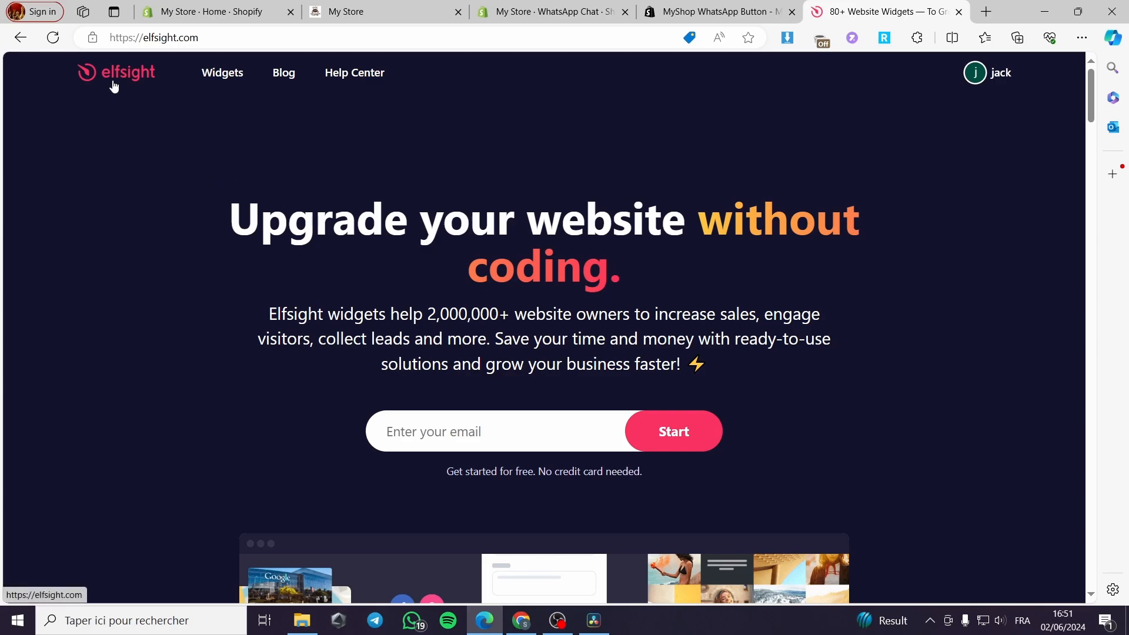
Step: On the Elfsight website, find the WhatsApp Chat widget and view the already created widget in the dashboard
mouse_move(230, 85)
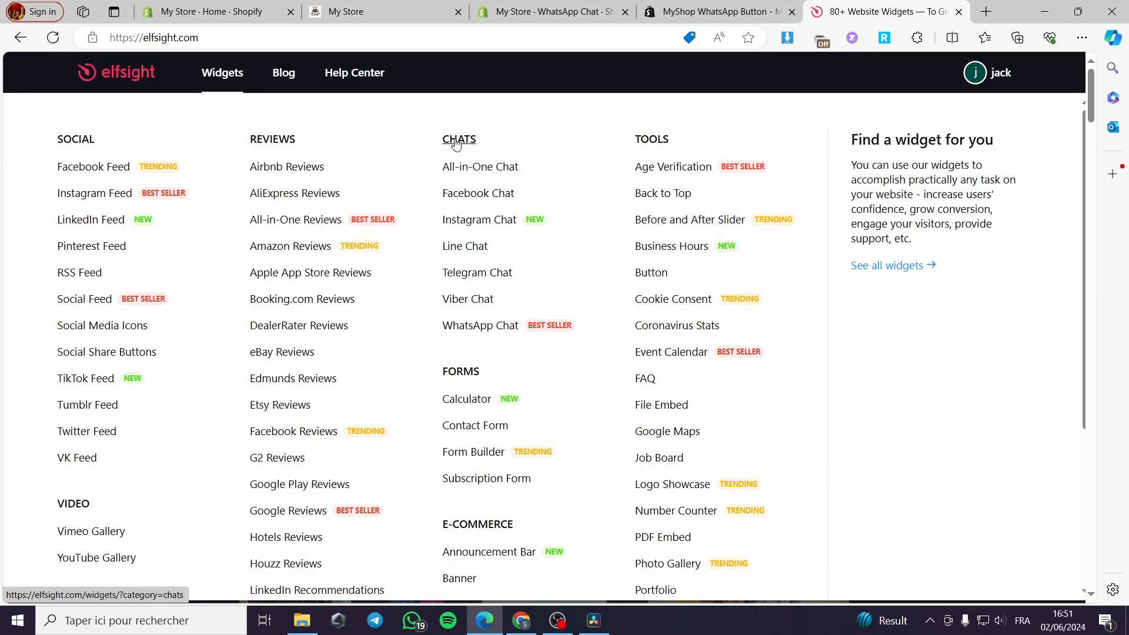
click(502, 333)
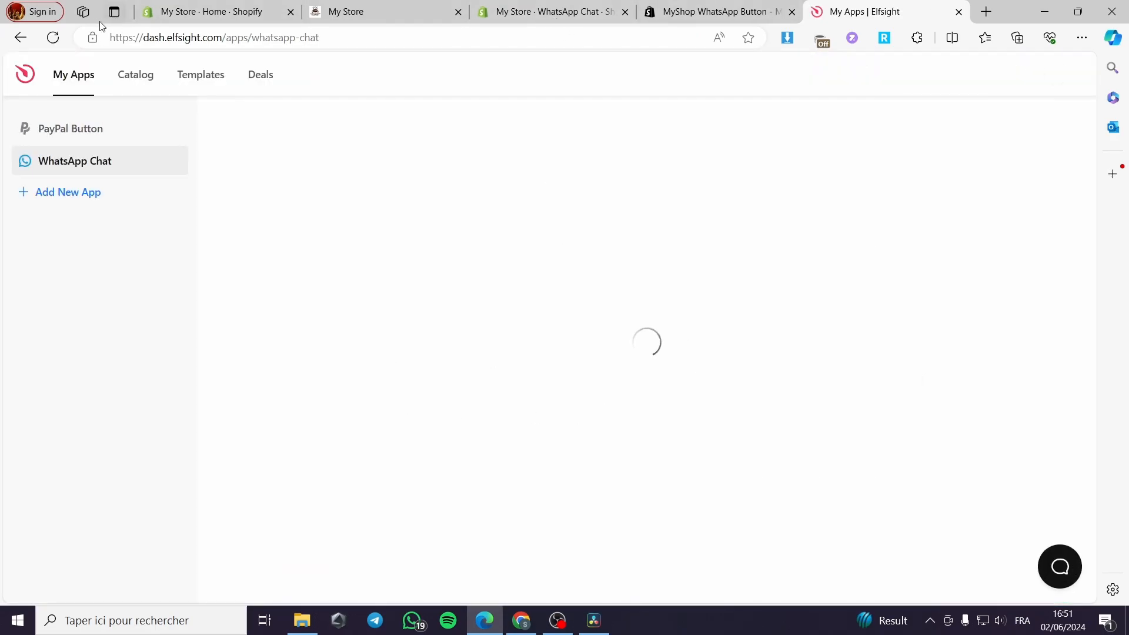
click(16, 40)
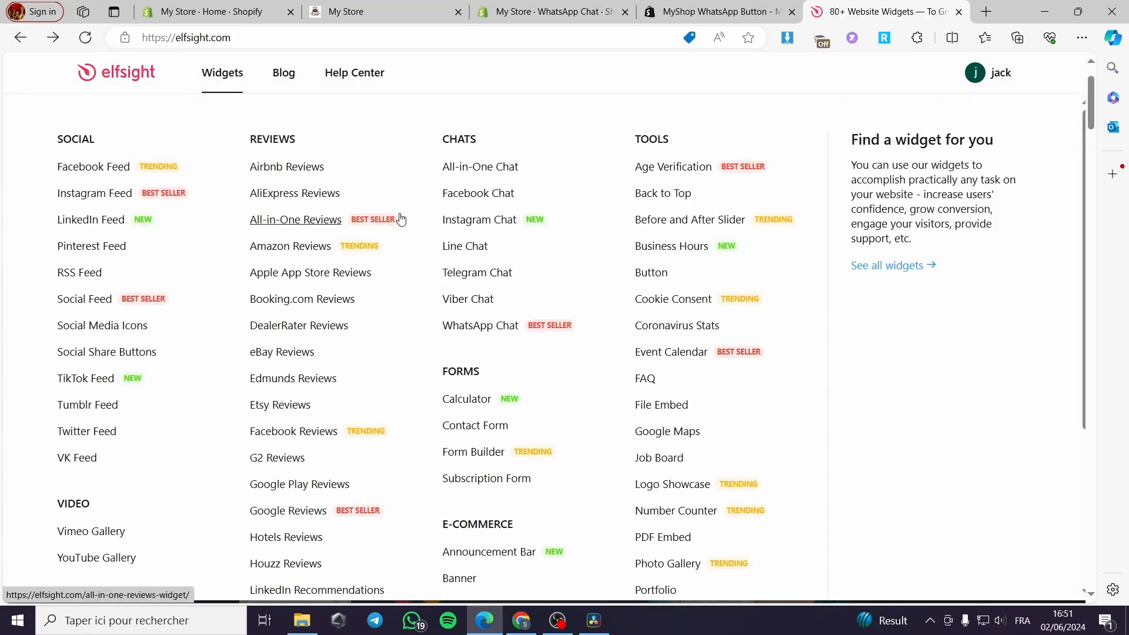
click(496, 327)
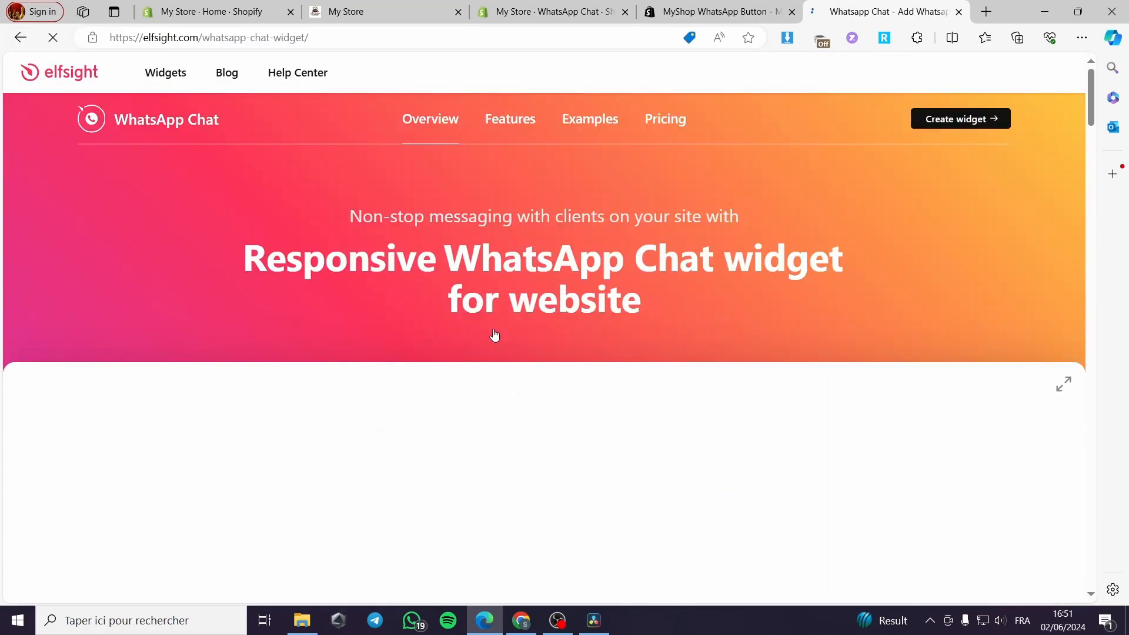
scroll(335, 465, down, 3)
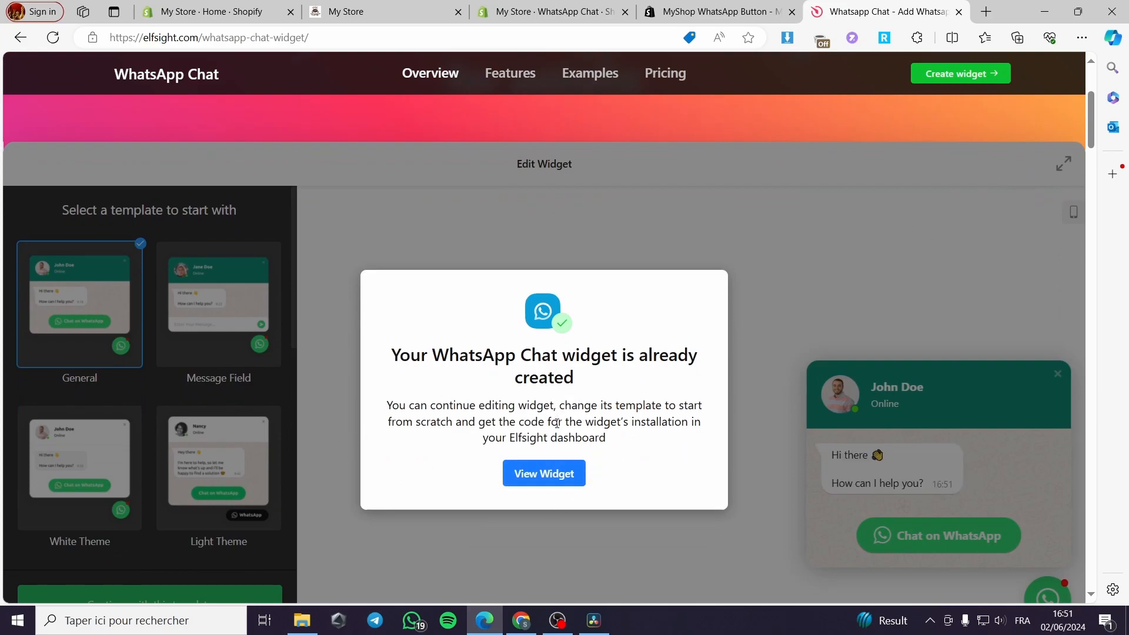
click(546, 472)
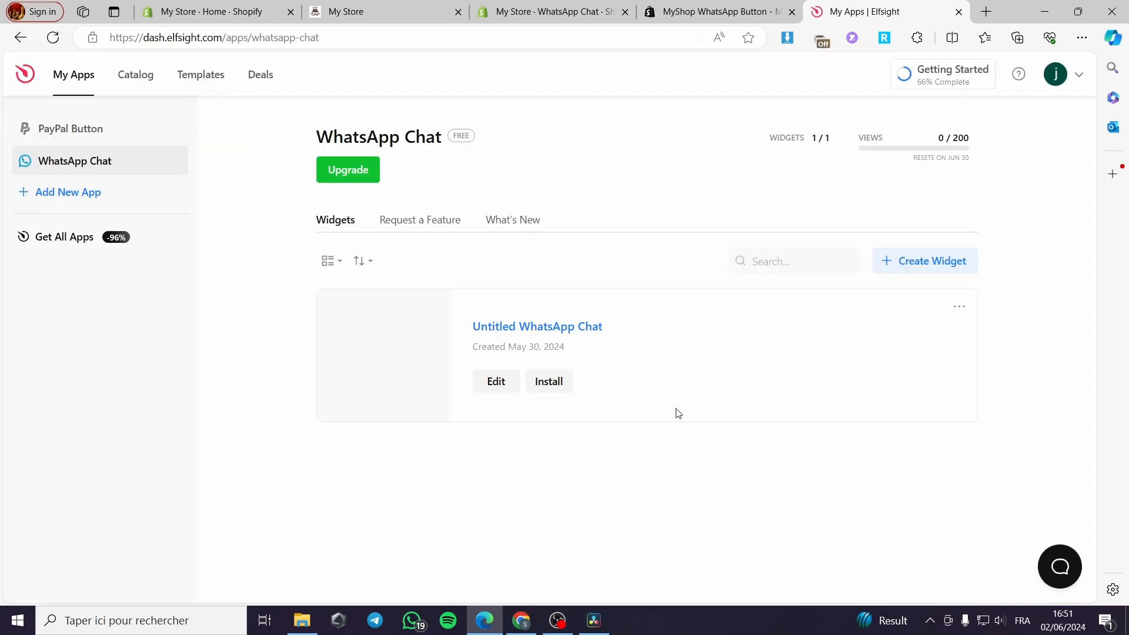
Step: Inspect the Content and Connect settings of the existing Elfsight WhatsApp Chat widget
click(496, 382)
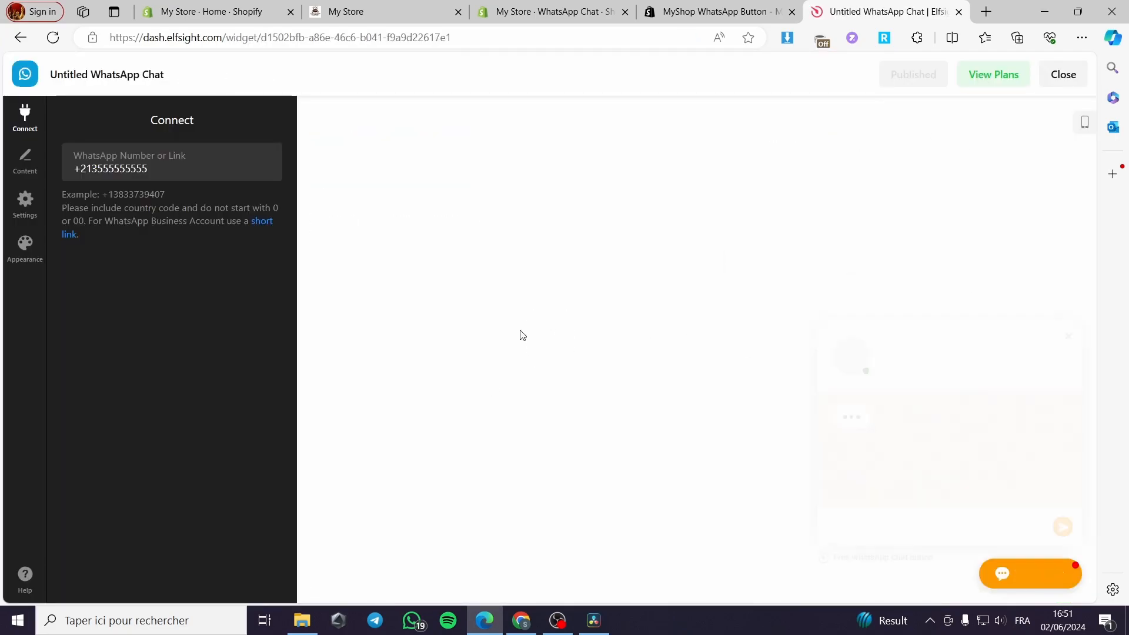
click(25, 161)
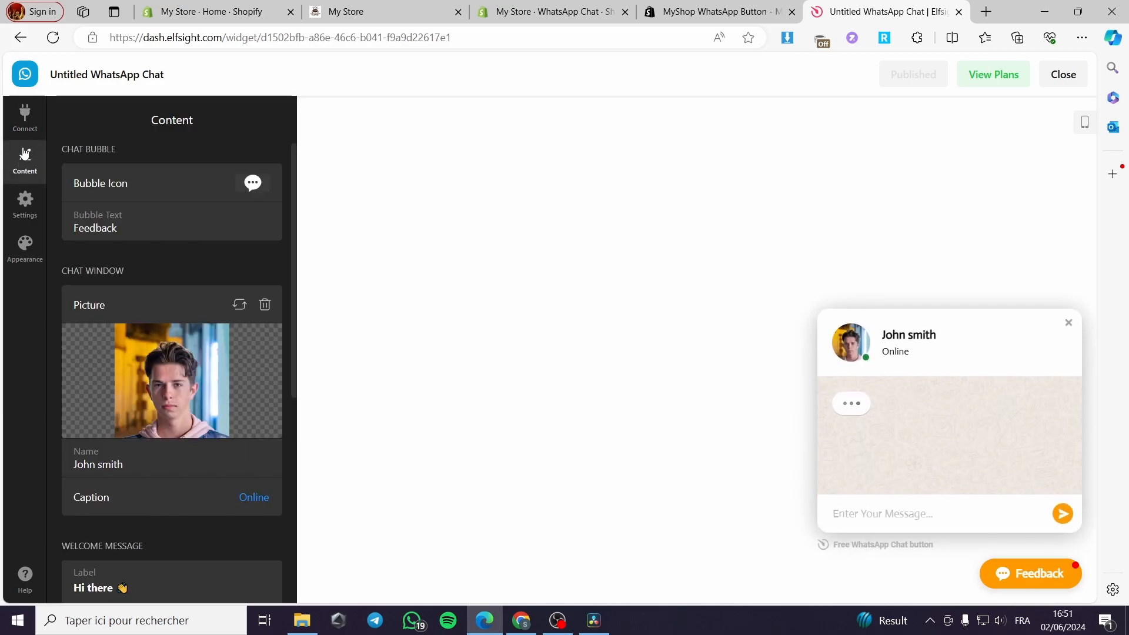
click(25, 118)
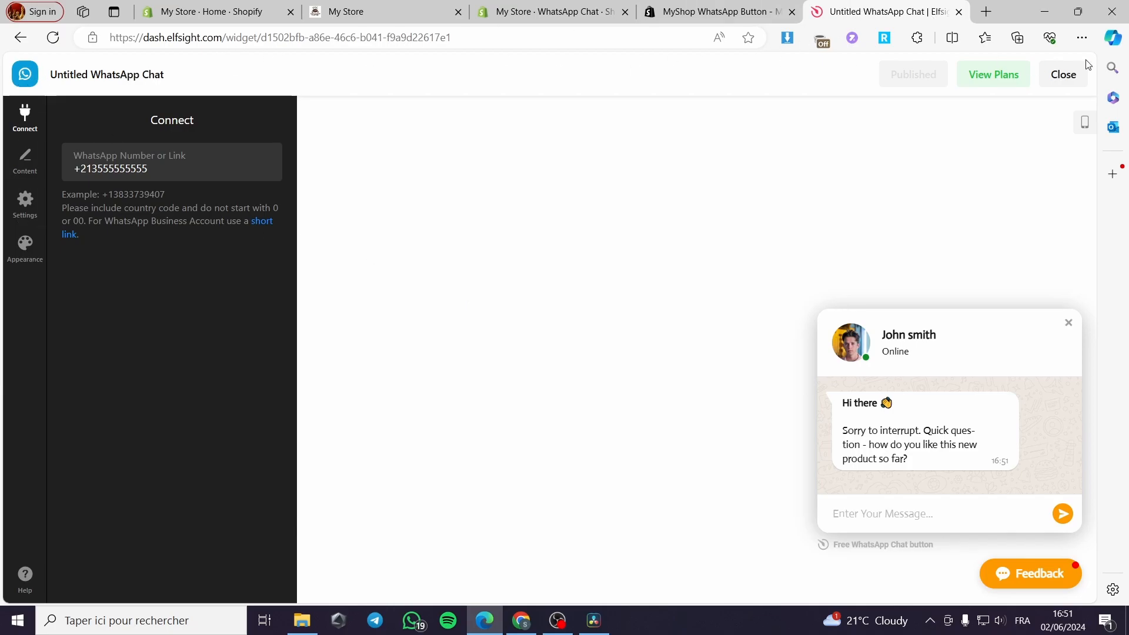
Step: Leave the Elfsight widget editor and copy the WhatsApp Chat widget's embed code from its installation options
click(1061, 74)
click(547, 382)
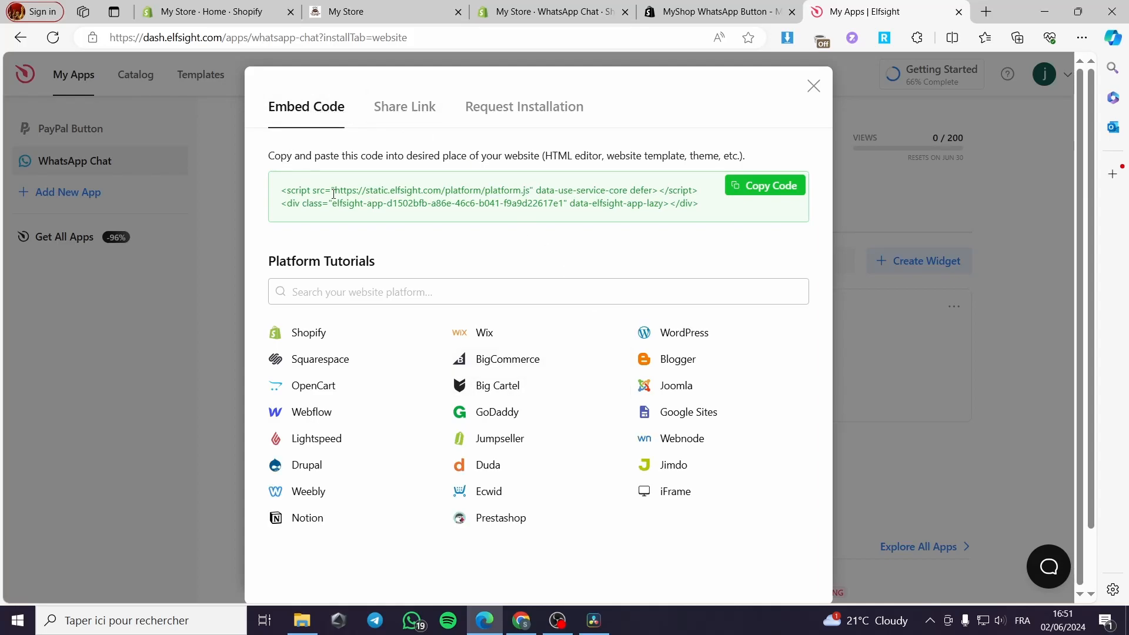
click(764, 186)
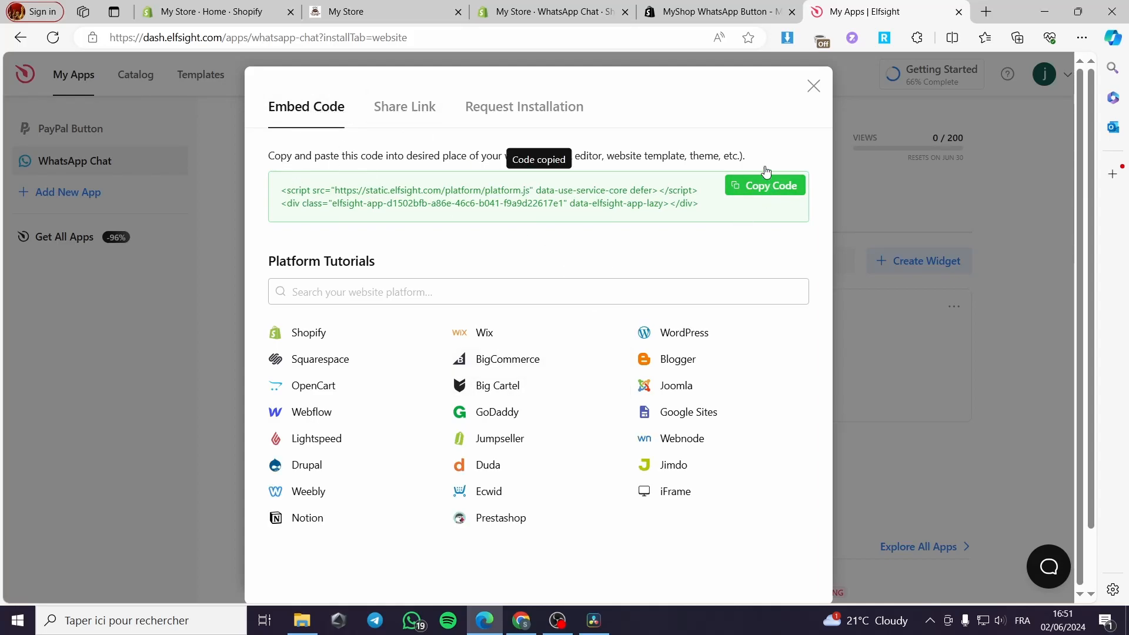
Step: Return to the Shopify admin, open the live Craft theme for customization, and close the store's chat popup in the preview
click(527, 6)
click(366, 4)
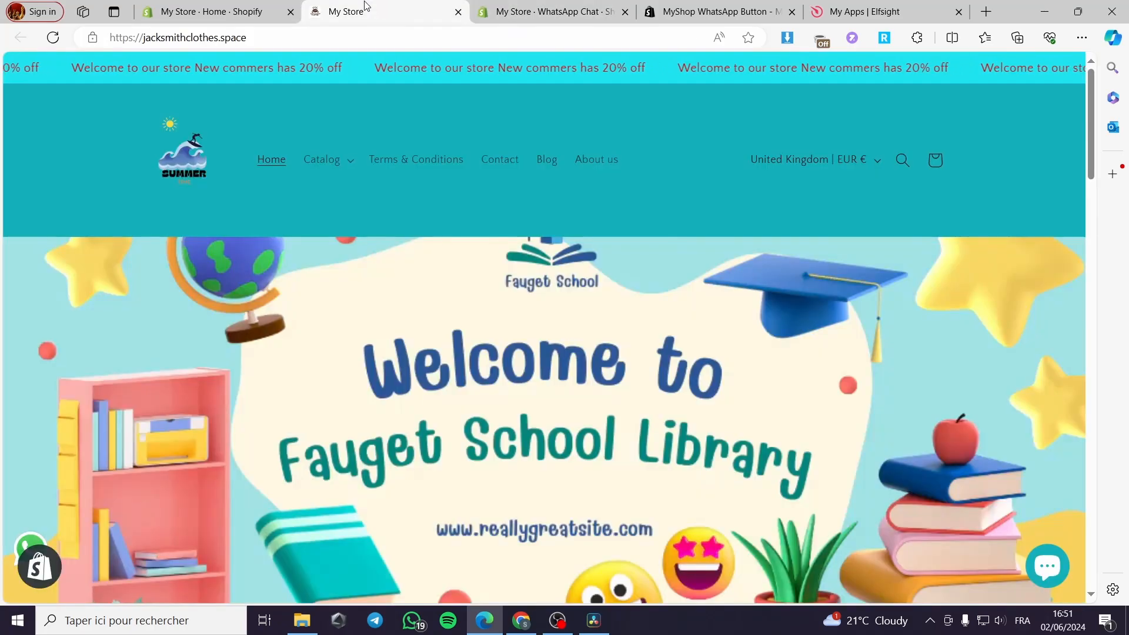
click(167, 4)
click(714, 11)
click(200, 12)
click(80, 312)
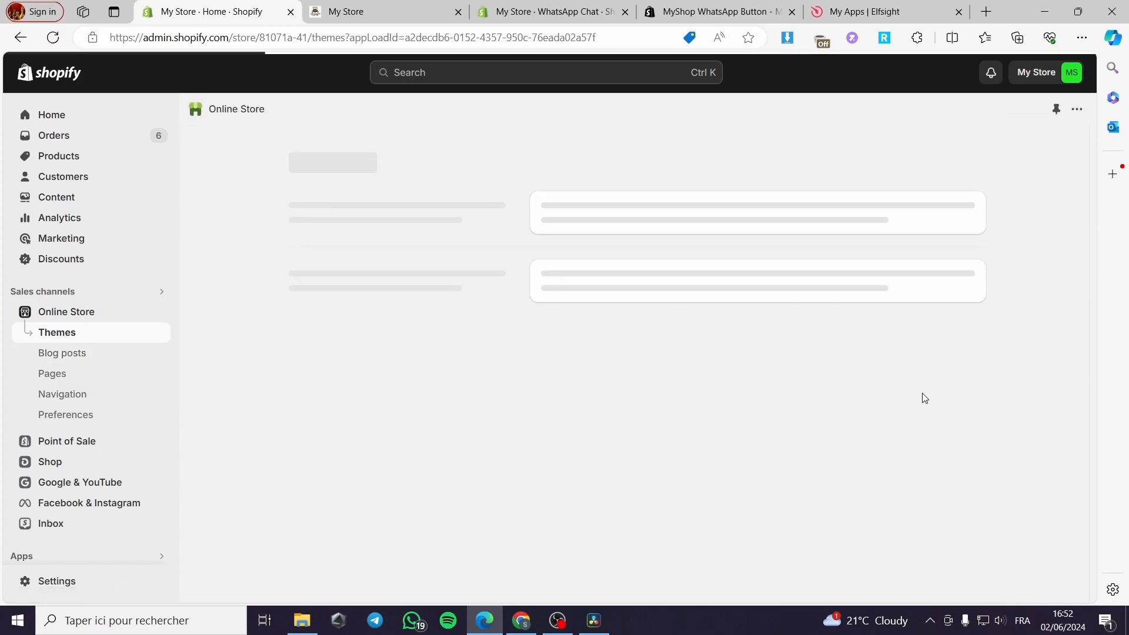
click(929, 490)
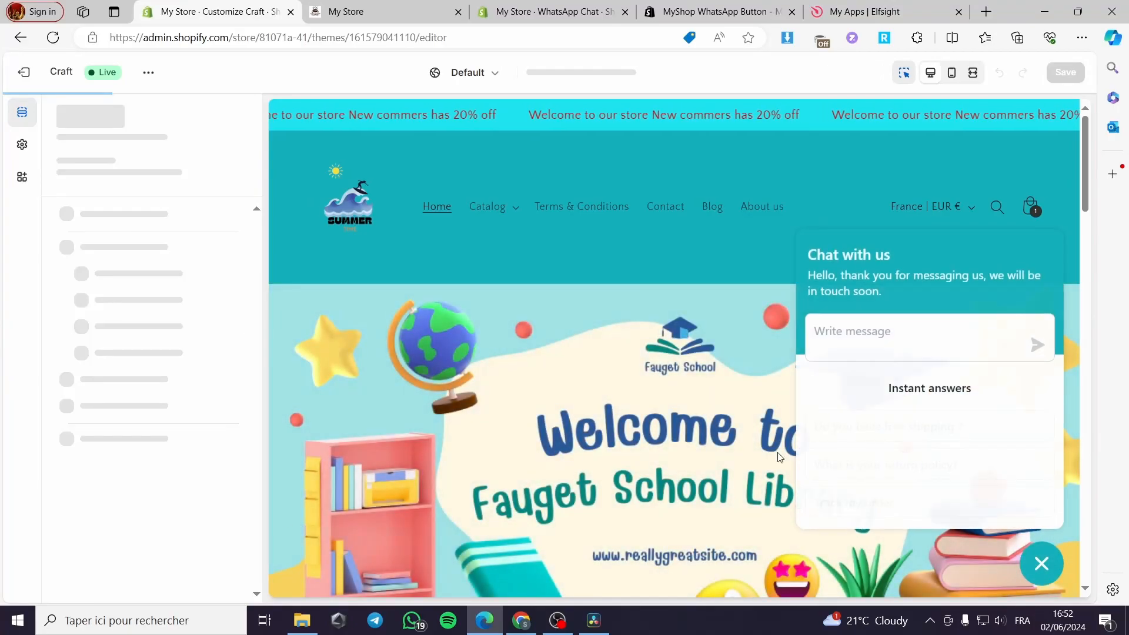
click(1044, 563)
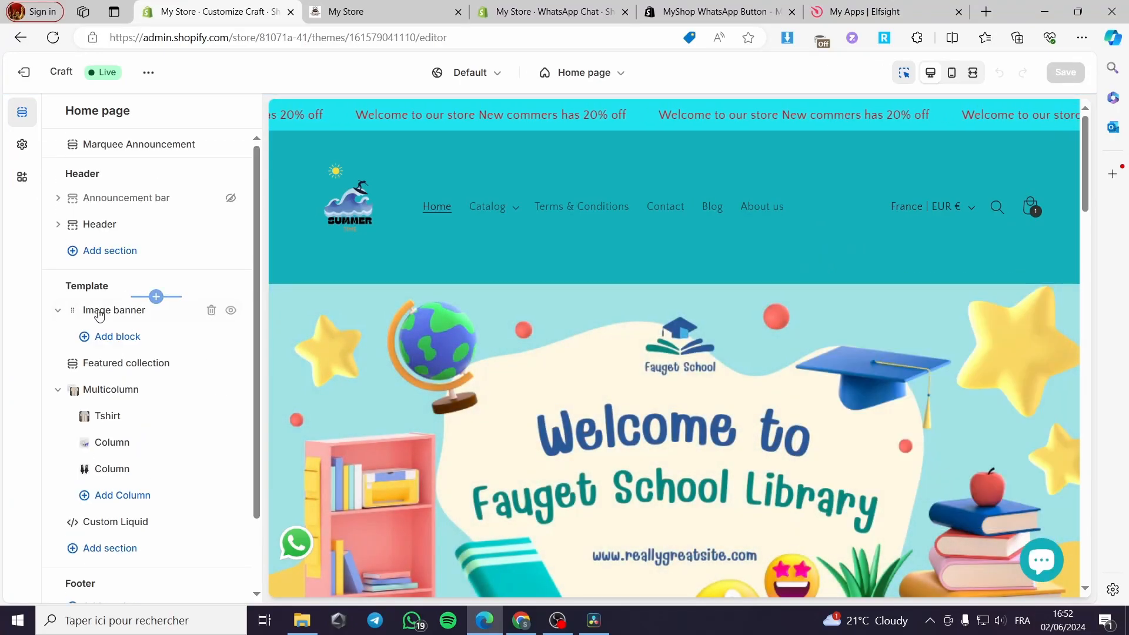
Step: Add a Custom Liquid section to the home page template, paste the copied Elfsight embed code into it and save the theme
mouse_move(207, 523)
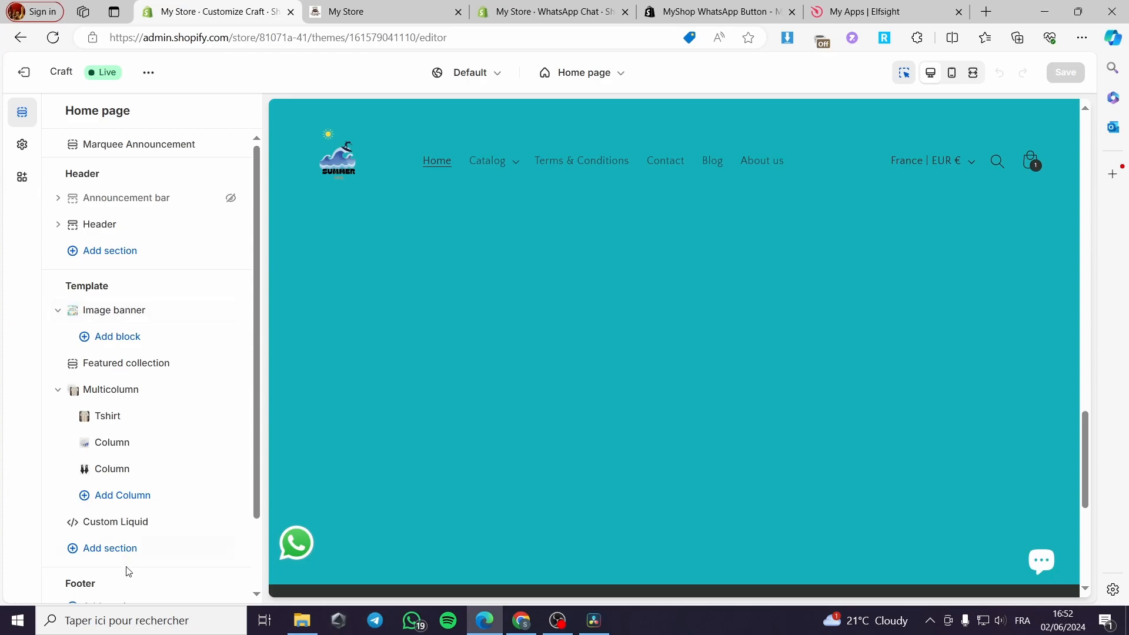
click(108, 549)
scroll(308, 546, down, 2)
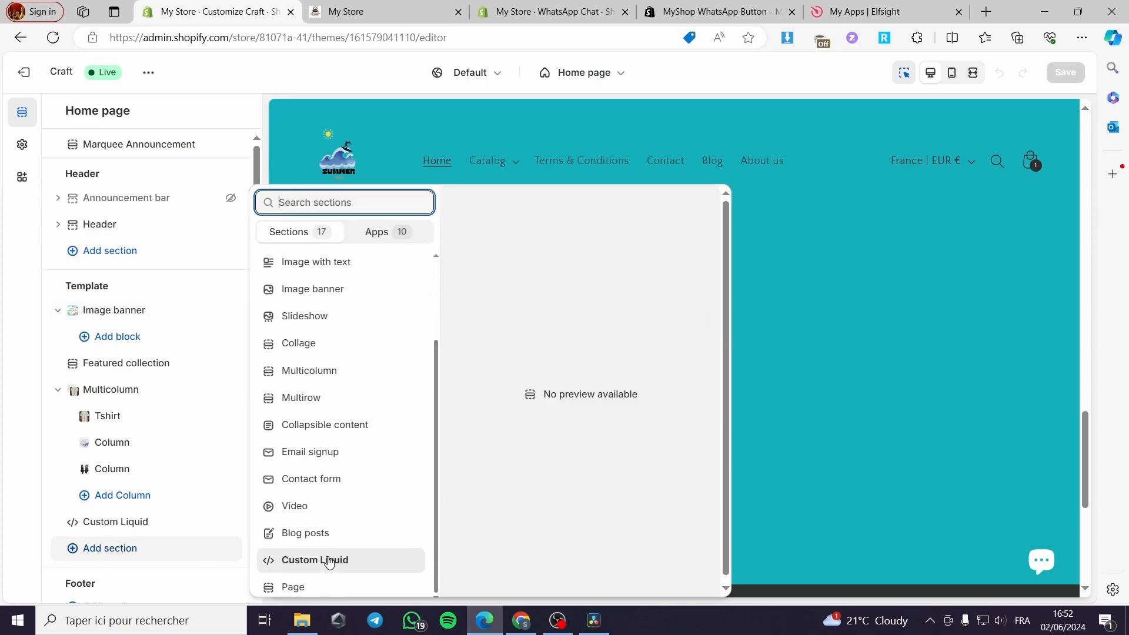
click(334, 559)
click(129, 206)
key(ctrl+v)
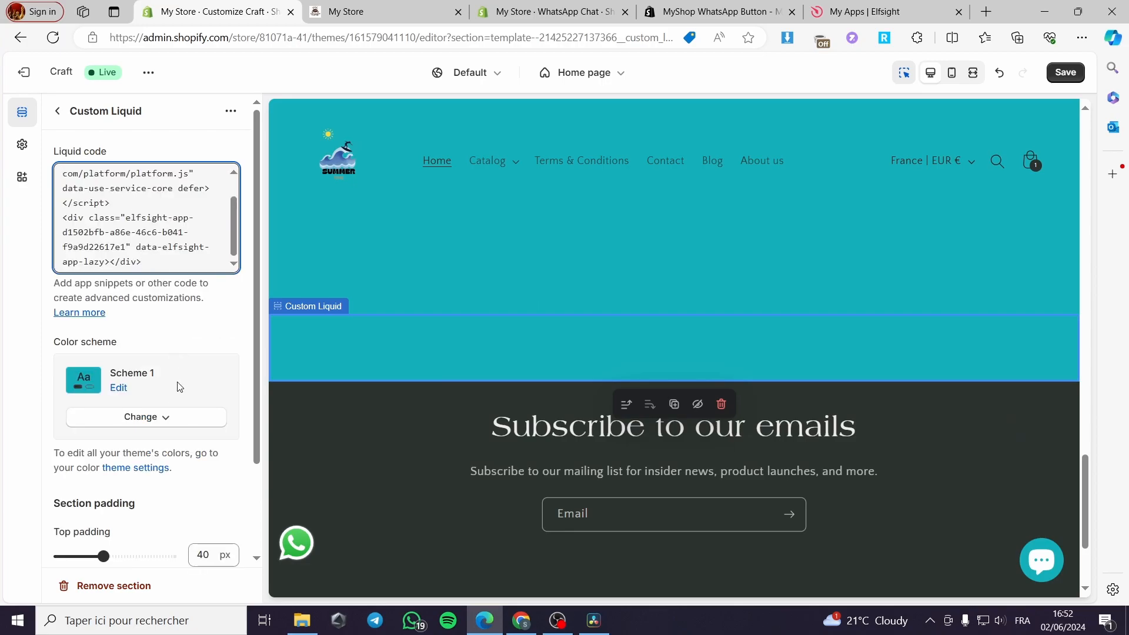
click(1065, 72)
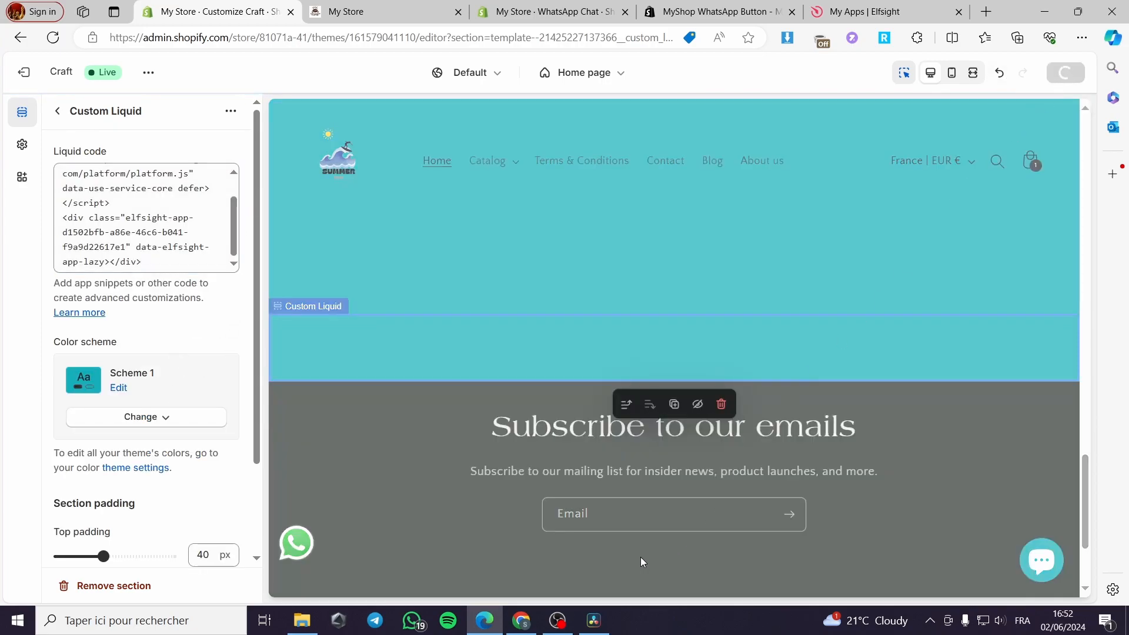